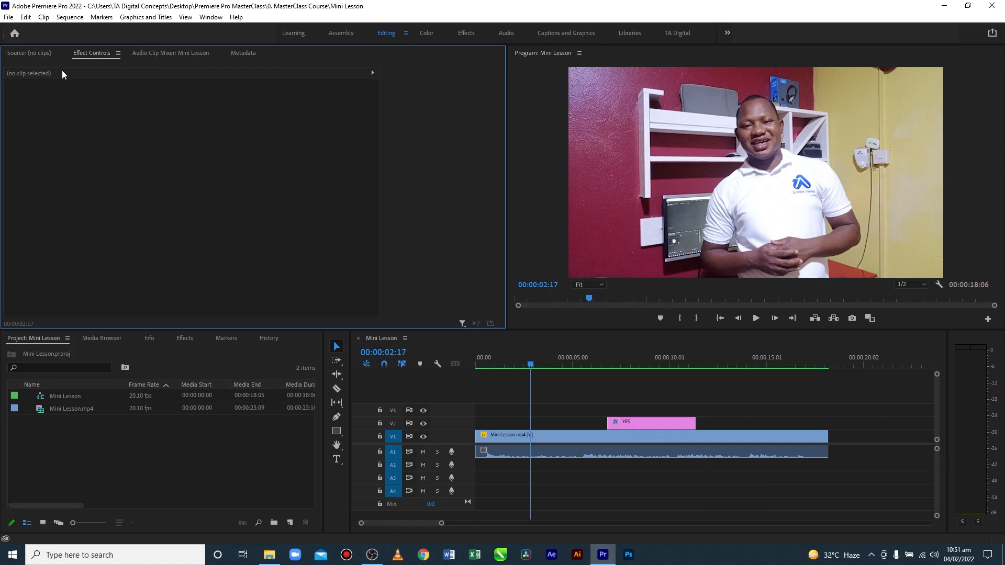
# Load Mini Lesson.mp4 into the Source monitor and scrub it forward to 00:00:02:04
pyautogui.click(44, 54)
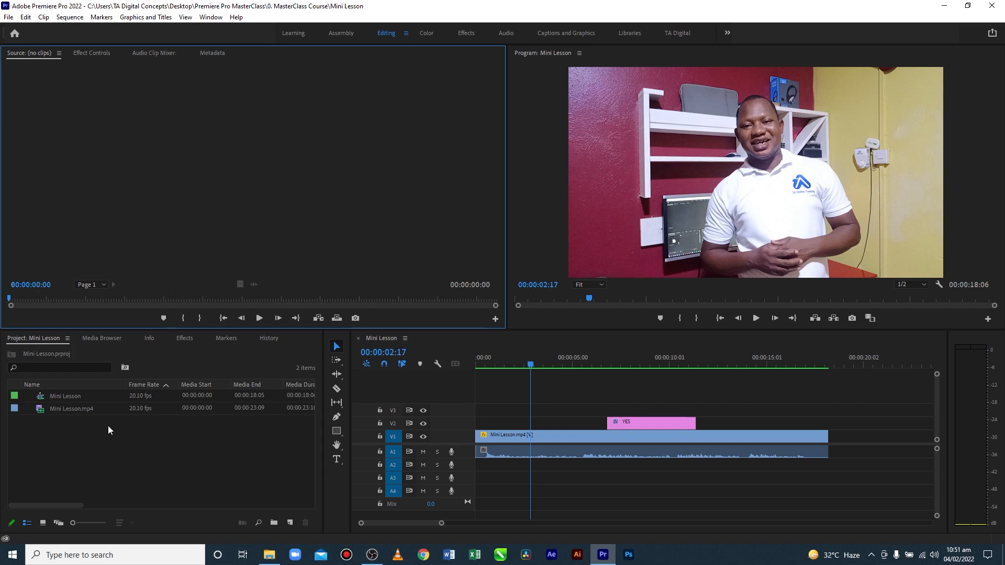
pyautogui.doubleClick(40, 414)
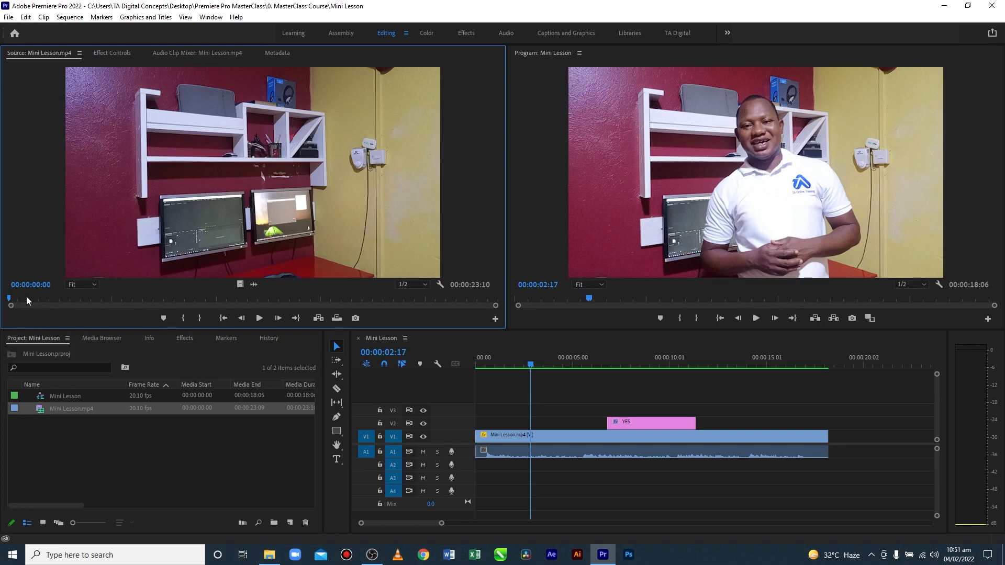
pyautogui.moveTo(10, 300); pyautogui.dragTo(59, 300)
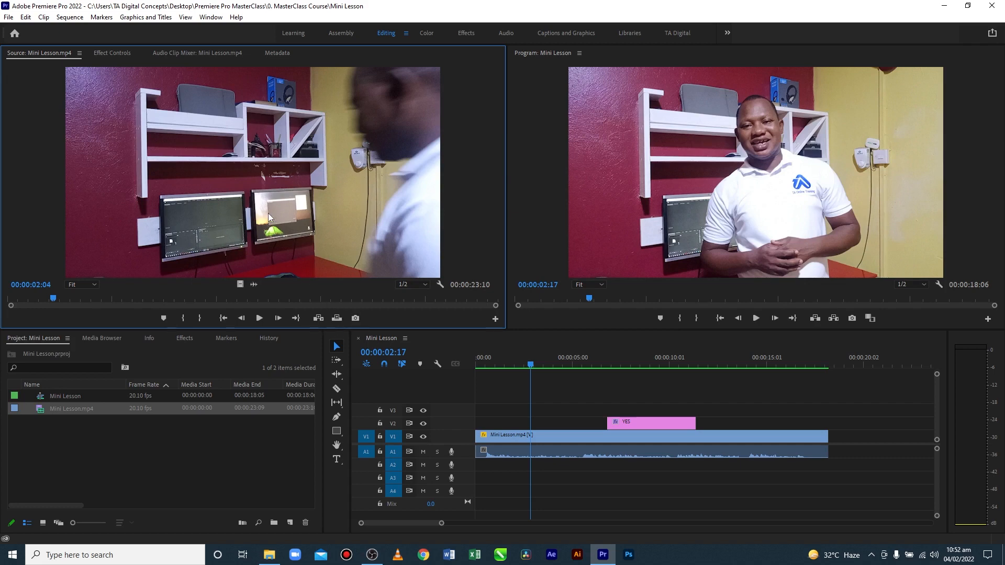
# Inspect the effect controls of the source clip and of the Mini Lesson.mp4 clip in the sequence, and deselect the clip
pyautogui.click(111, 53)
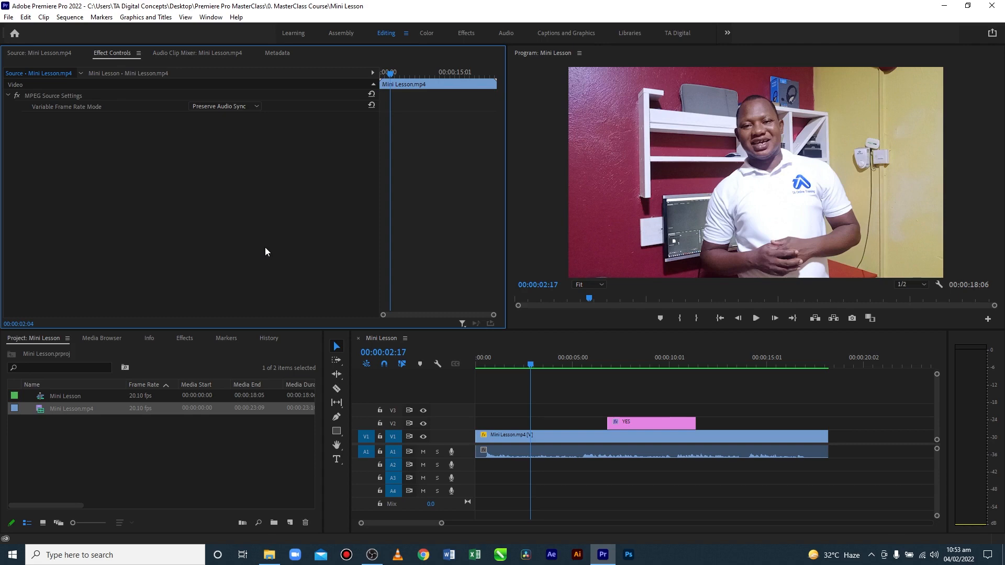
pyautogui.click(634, 439)
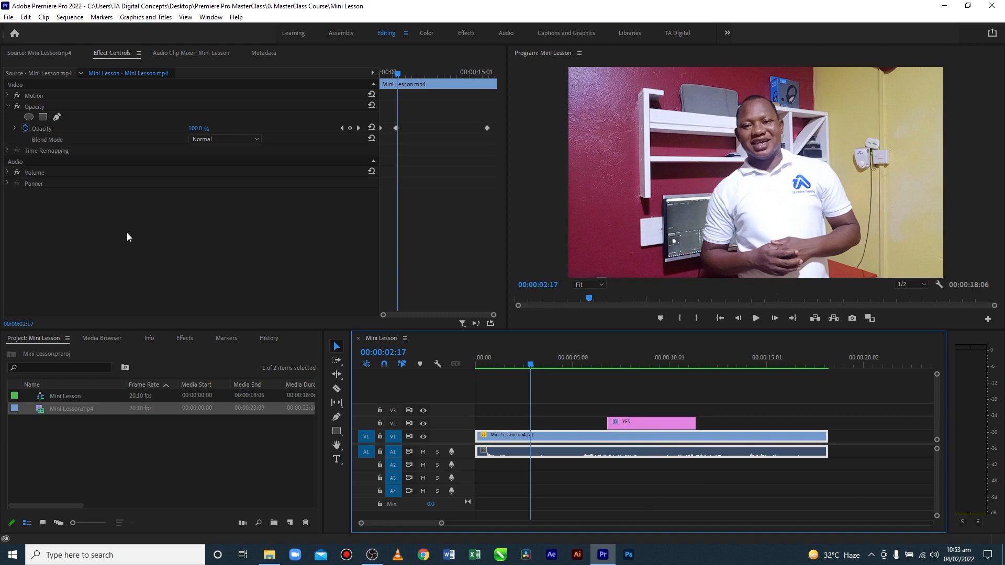
pyautogui.click(640, 478)
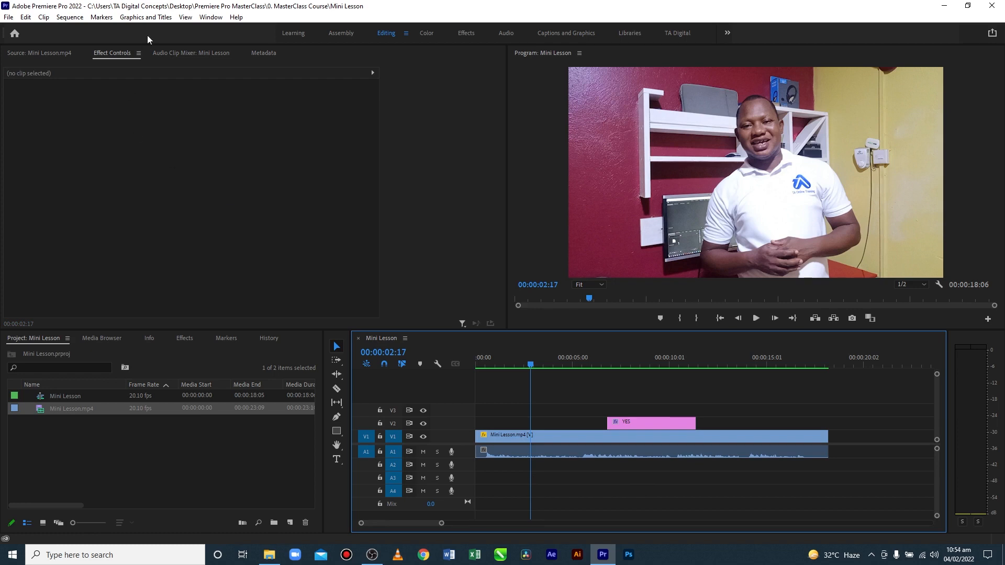
# Play the Mini Lesson sequence for a few seconds while watching its levels in the Audio Clip Mixer
pyautogui.click(182, 52)
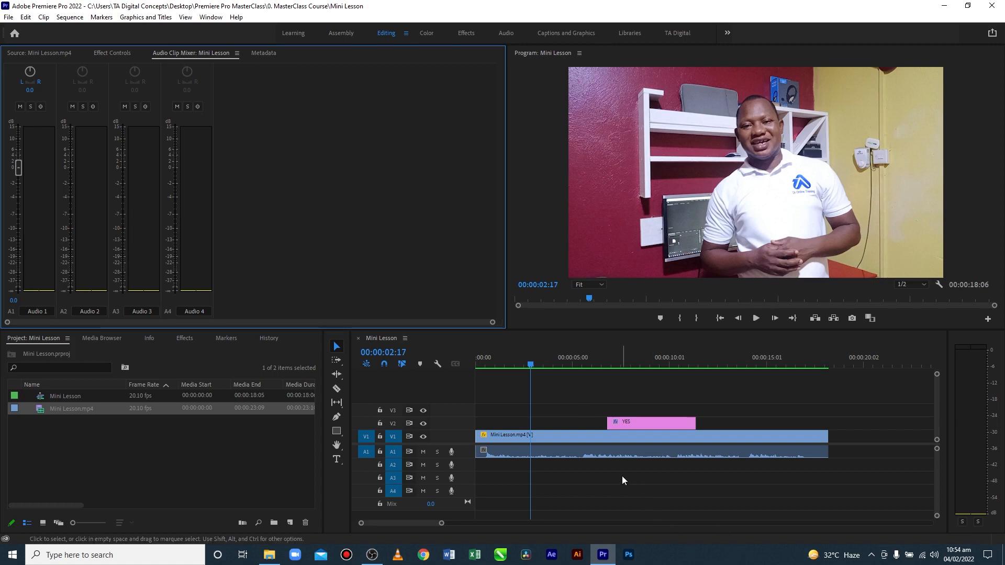
pyautogui.press('space')
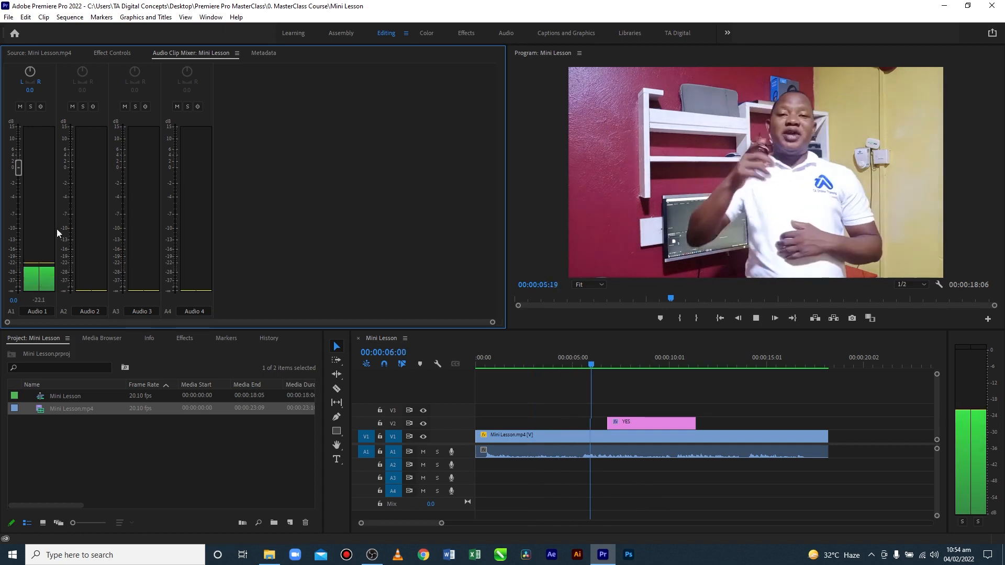
pyautogui.press('space')
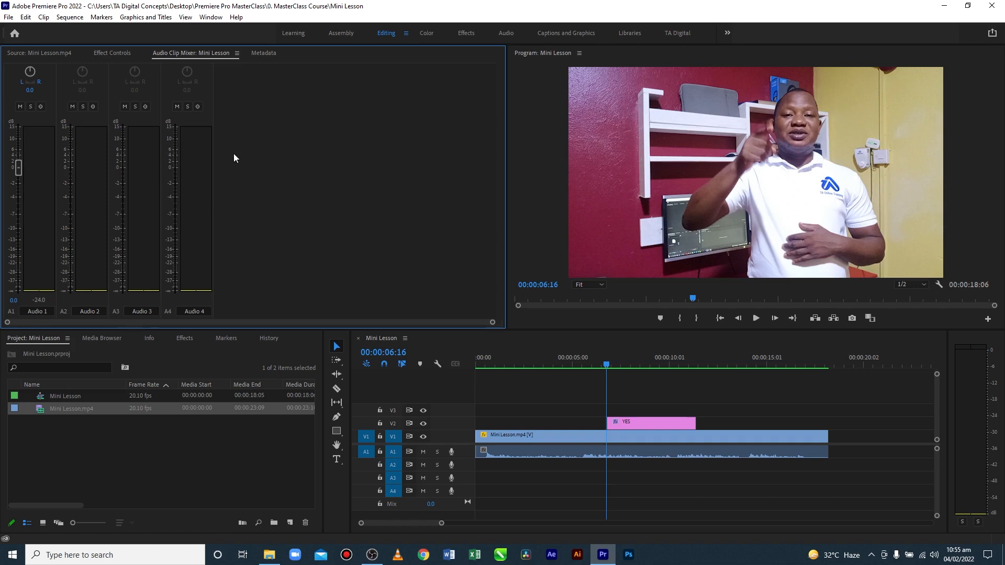
# Examine the clip, file and speech analysis fields in the Metadata view
pyautogui.click(264, 52)
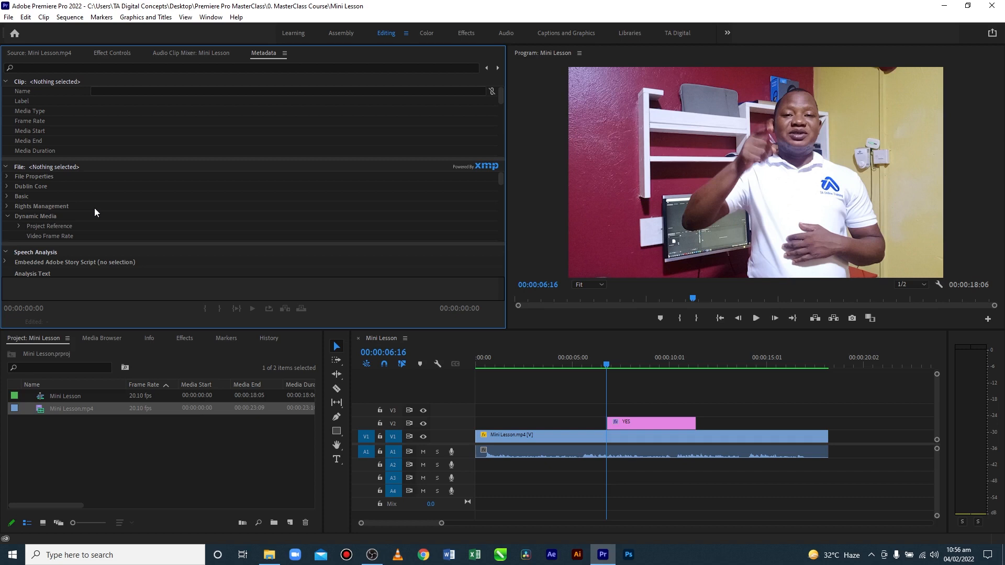
pyautogui.scroll(-1, 96, 206)
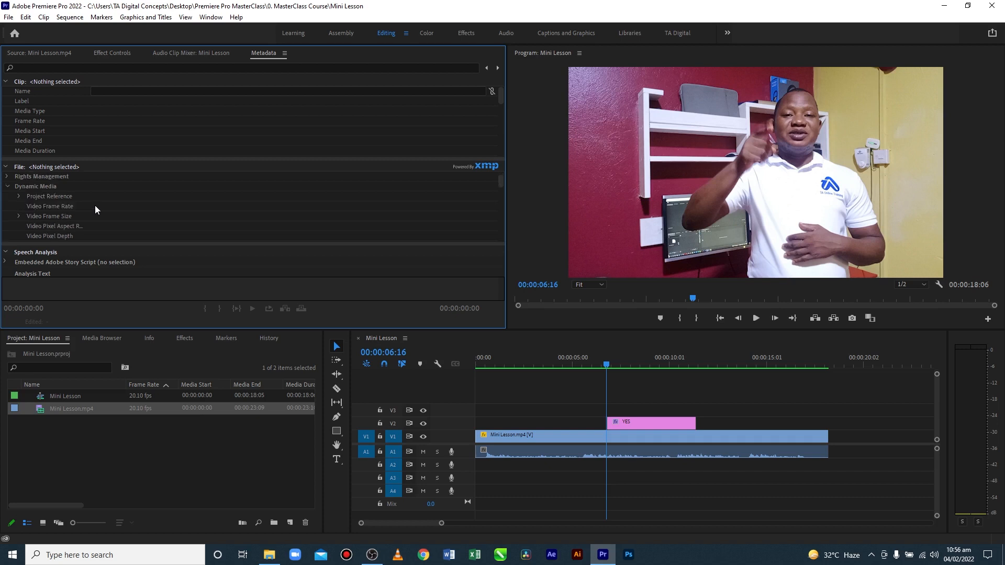
pyautogui.scroll(1, 95, 210)
pyautogui.scroll(-4, 96, 205)
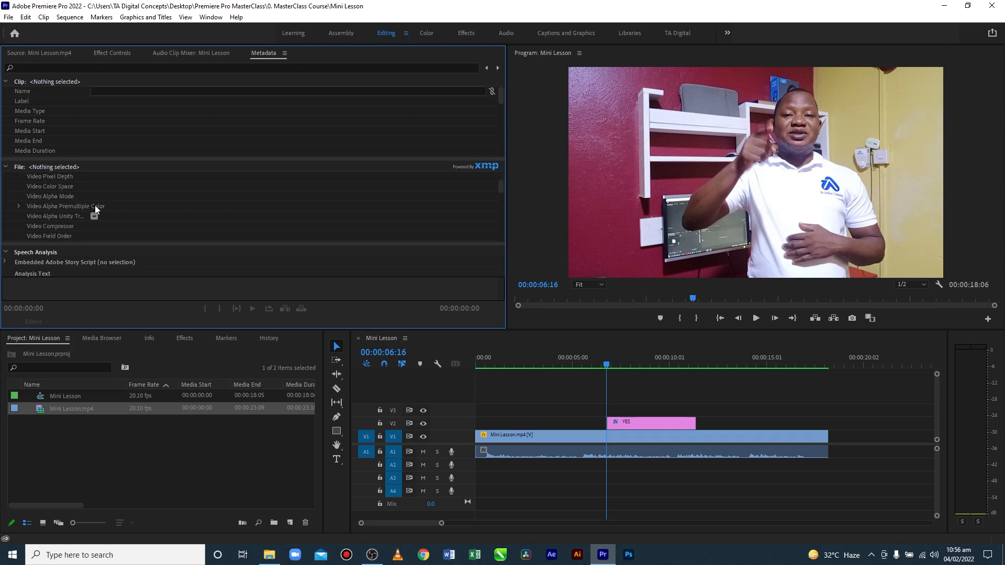
pyautogui.scroll(4, 91, 208)
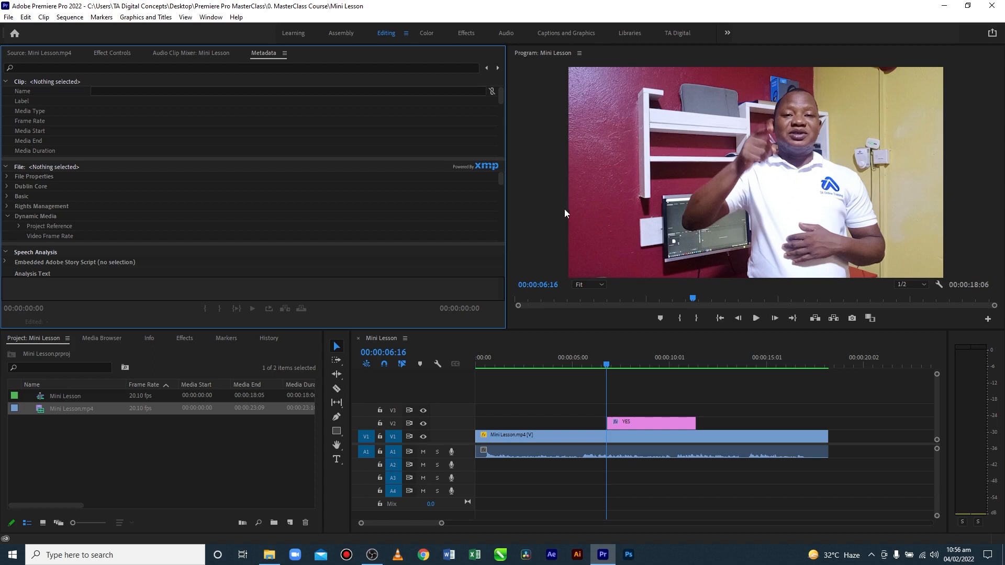
# With the playhead at 00:00:05:00, delete every clip from the Mini Lesson sequence and undo the deletion
pyautogui.moveTo(609, 366); pyautogui.dragTo(573, 366)
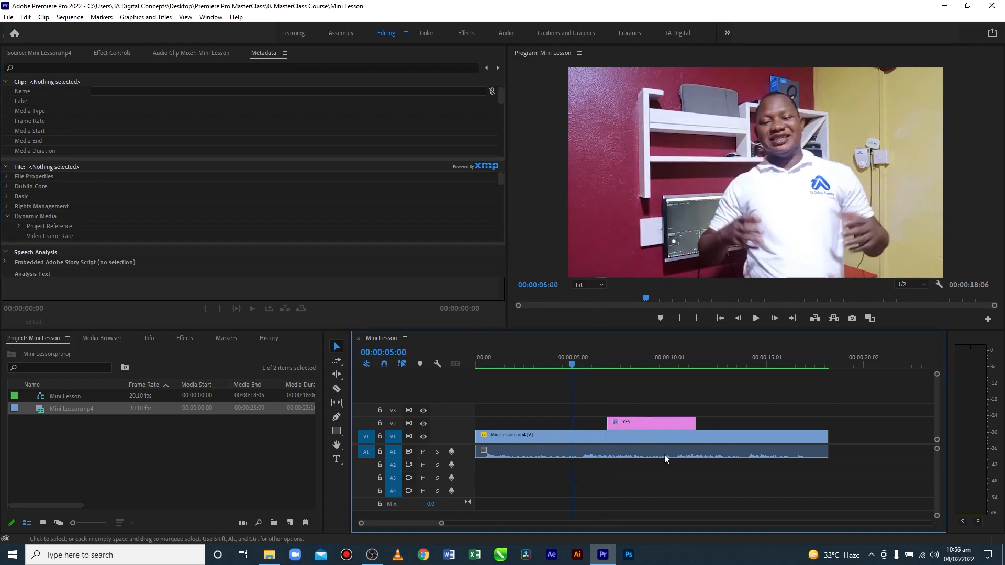
pyautogui.moveTo(715, 489); pyautogui.dragTo(614, 397)
pyautogui.press('Delete')
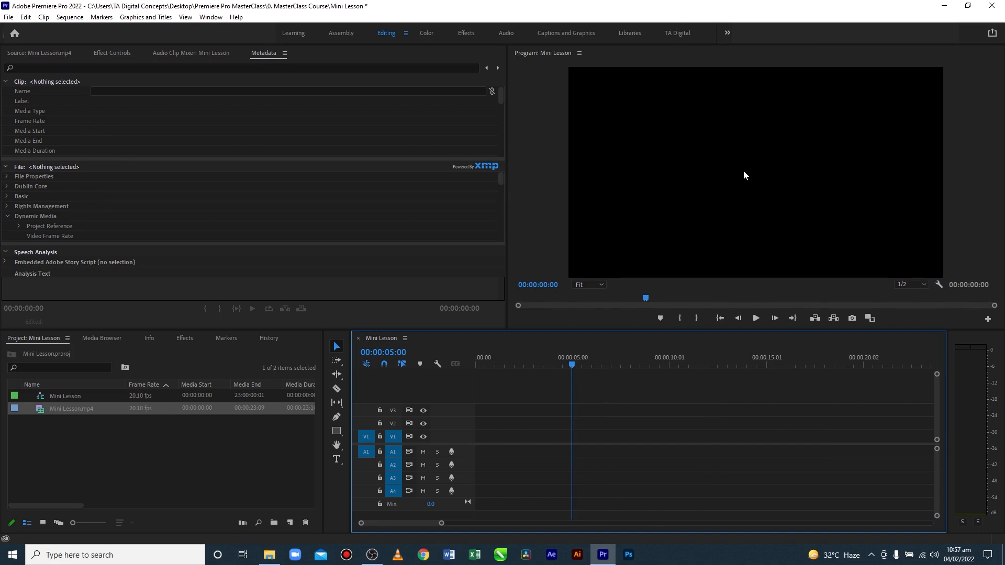
pyautogui.hotkey('ctrl', 'z')
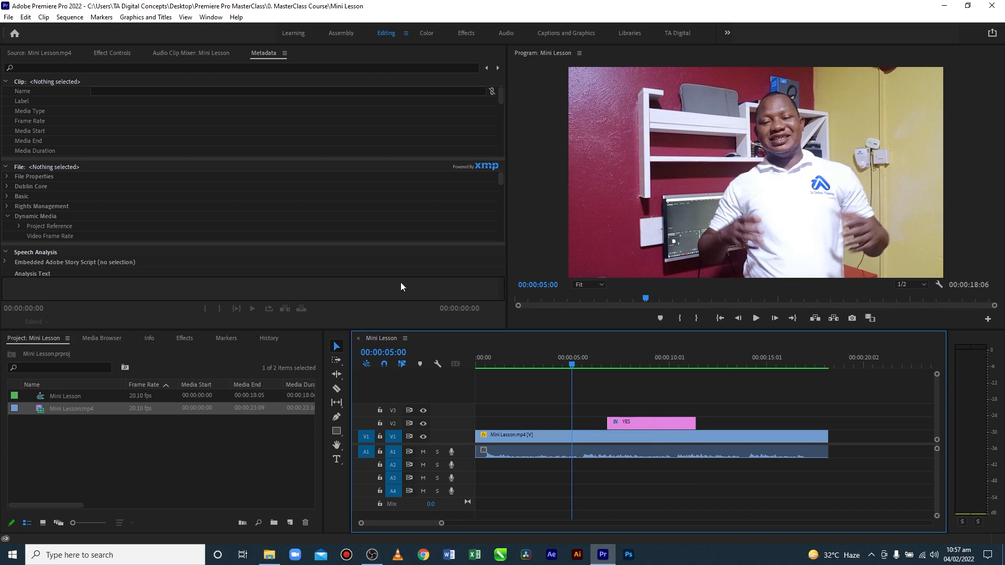
# Play Mini Lesson.mp4 in the Source monitor from its beginning to about 00:00:06:00
pyautogui.click(69, 53)
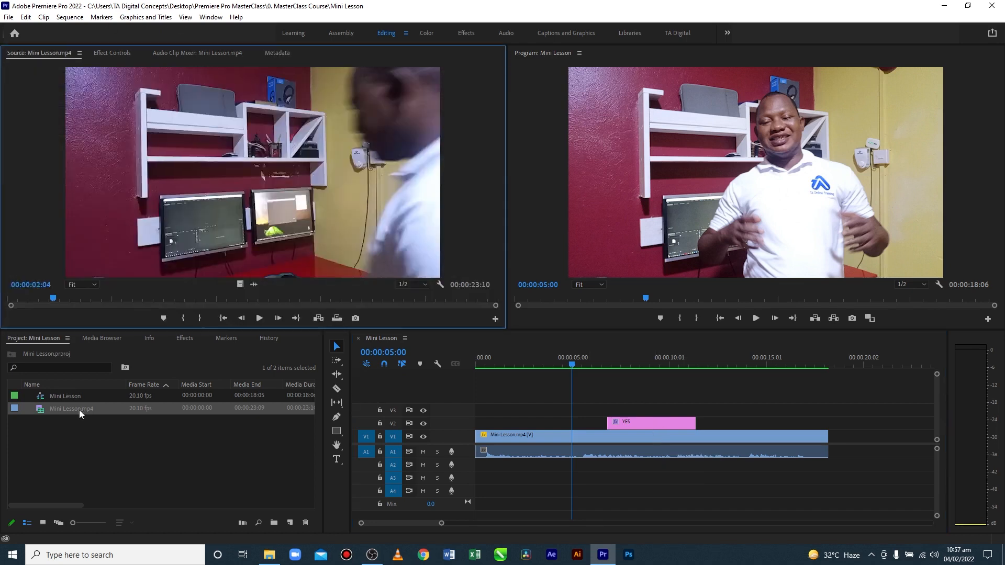
pyautogui.click(150, 449)
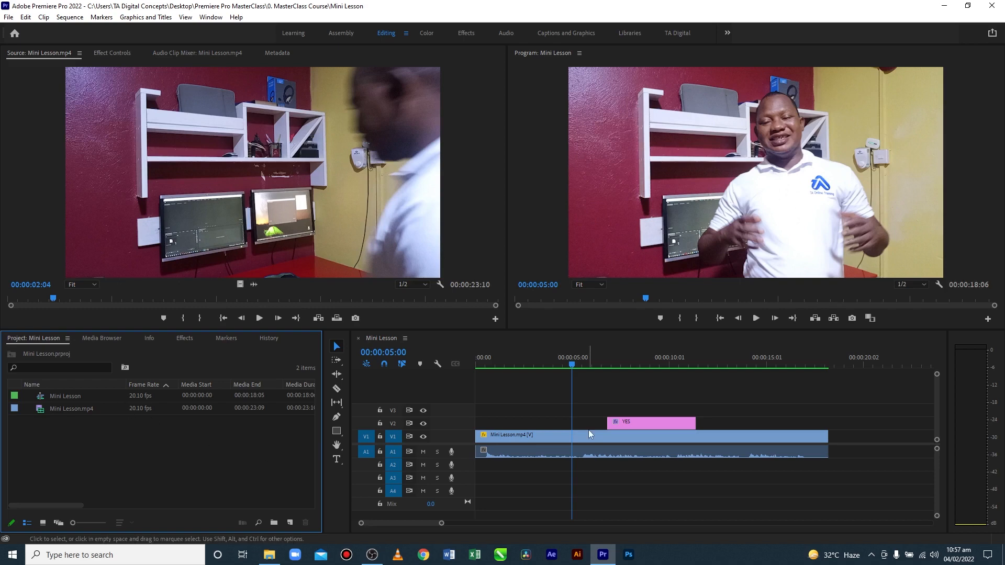
pyautogui.click(545, 474)
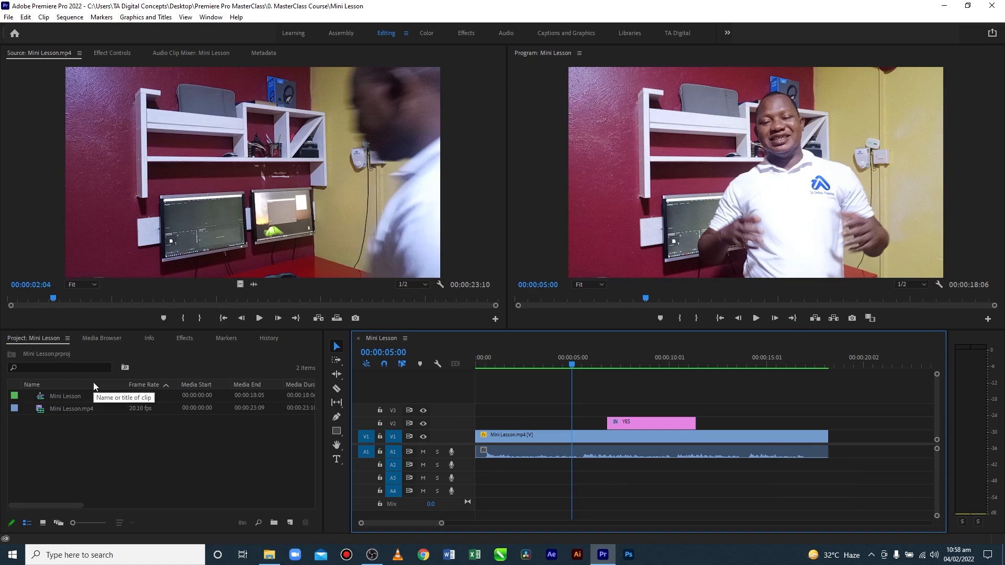
pyautogui.click(41, 412)
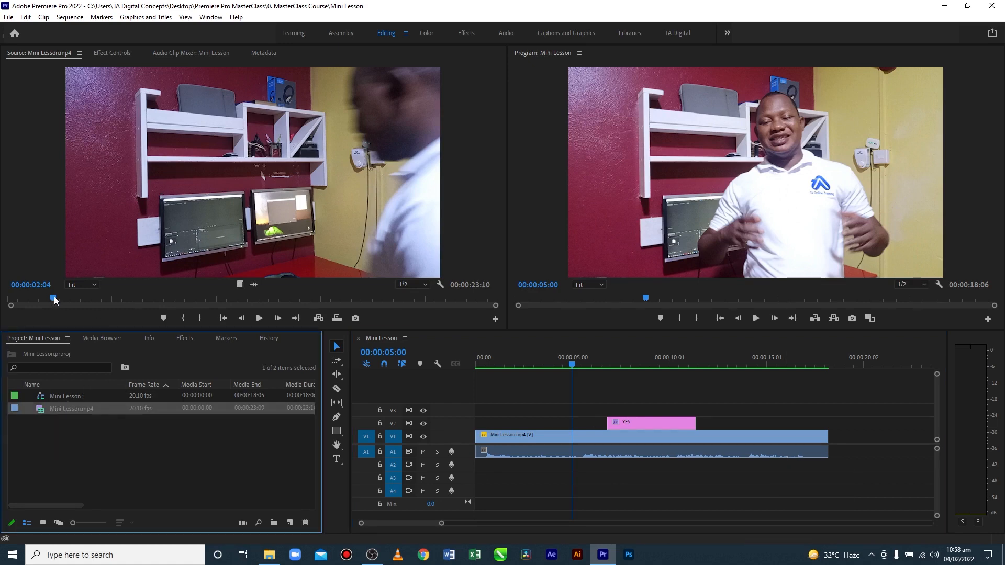
pyautogui.click(4, 302)
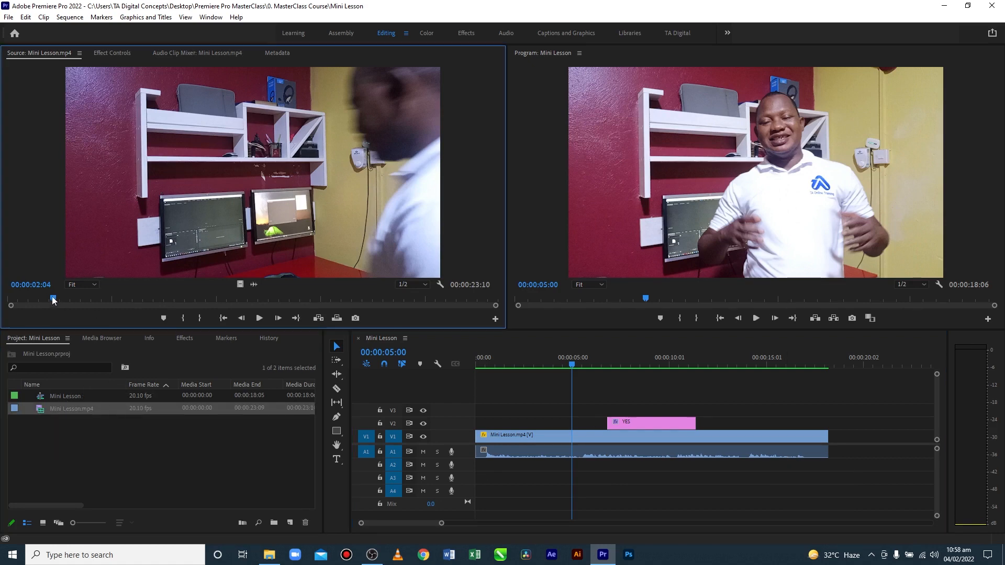
pyautogui.click(259, 318)
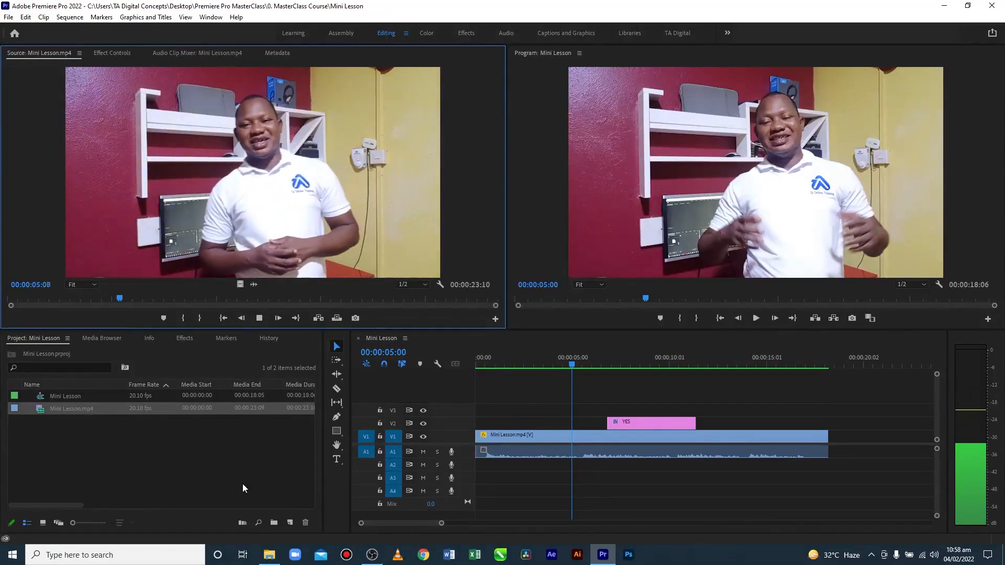
pyautogui.press('space')
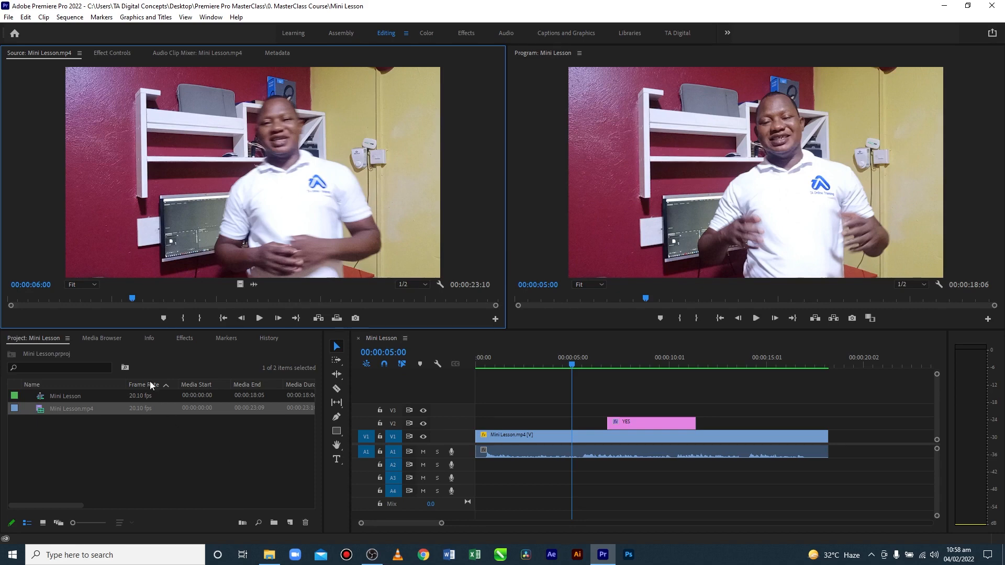
# Browse the local drives in the Media Browser, looking through PerfLogs and Program Files and returning to the C: drive's root folders
pyautogui.click(102, 338)
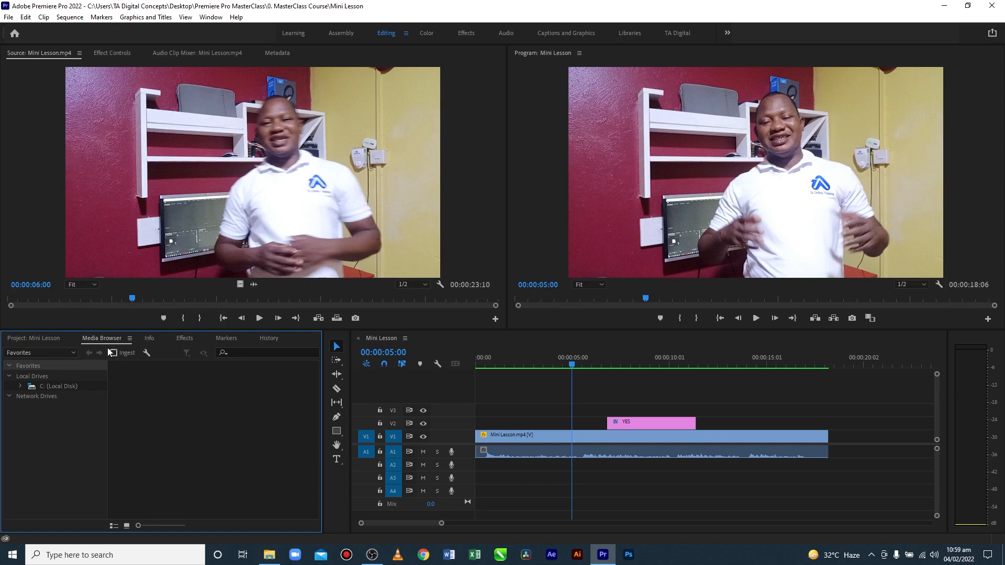
pyautogui.click(21, 386)
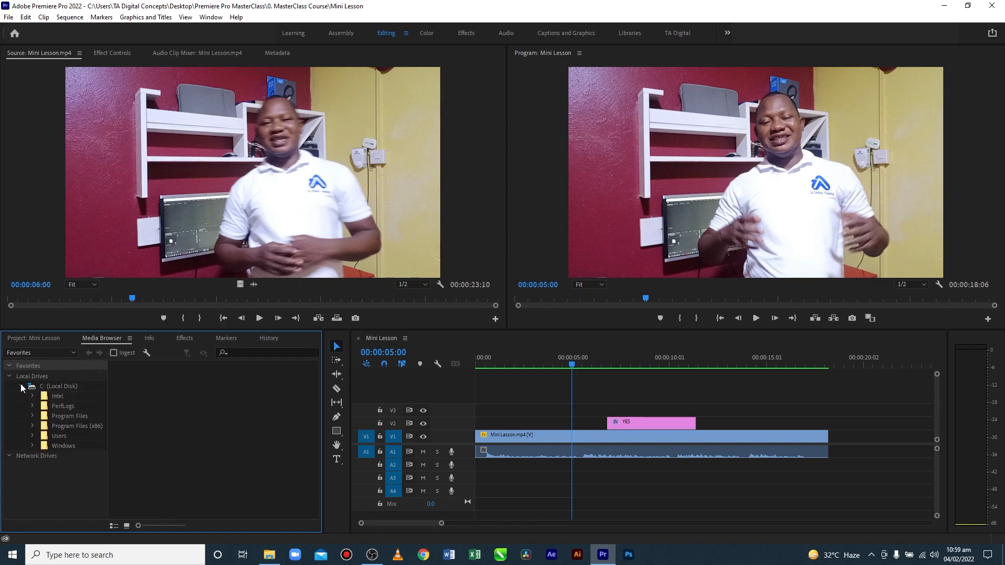
pyautogui.click(54, 406)
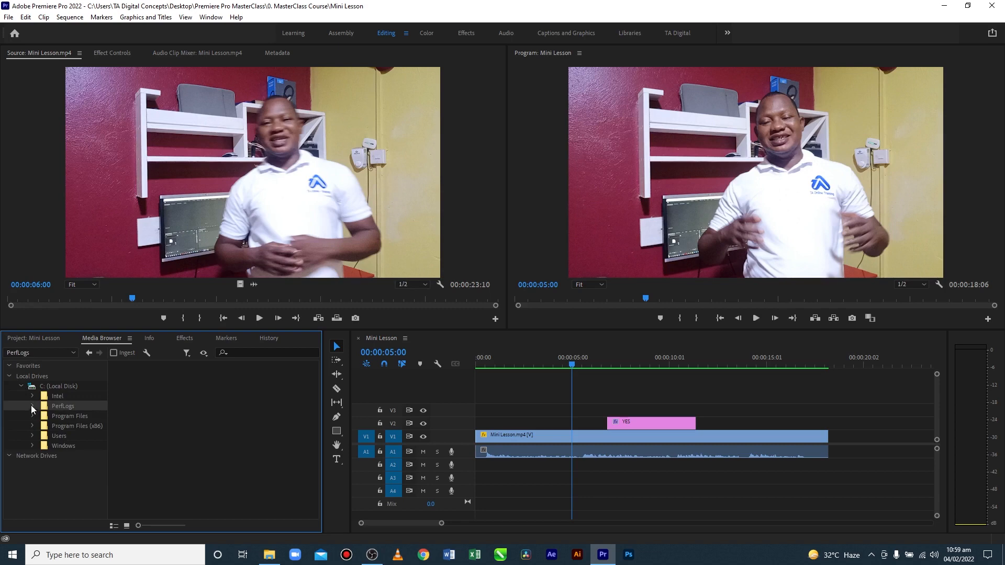
pyautogui.click(31, 405)
pyautogui.click(58, 416)
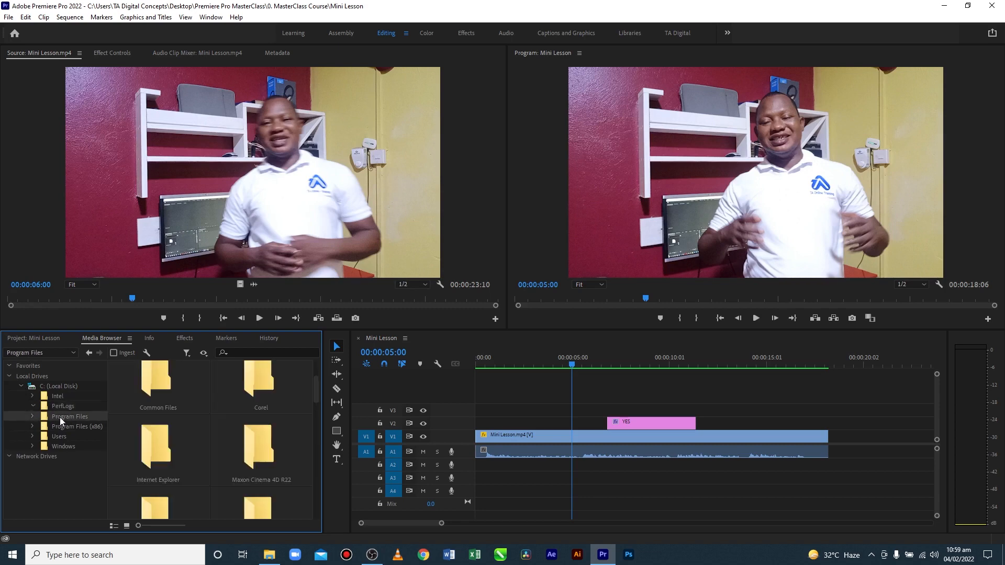
pyautogui.click(33, 417)
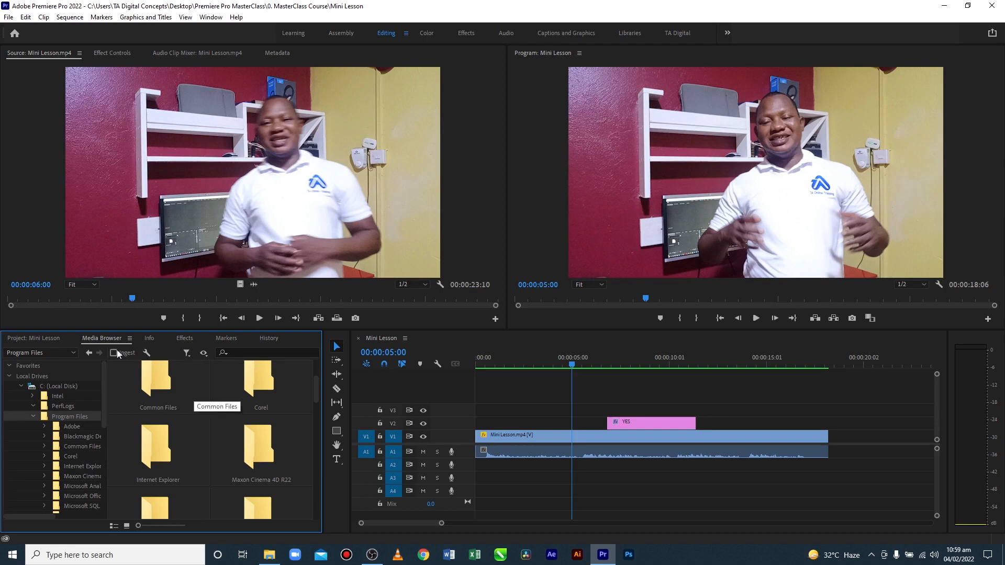
pyautogui.click(68, 353)
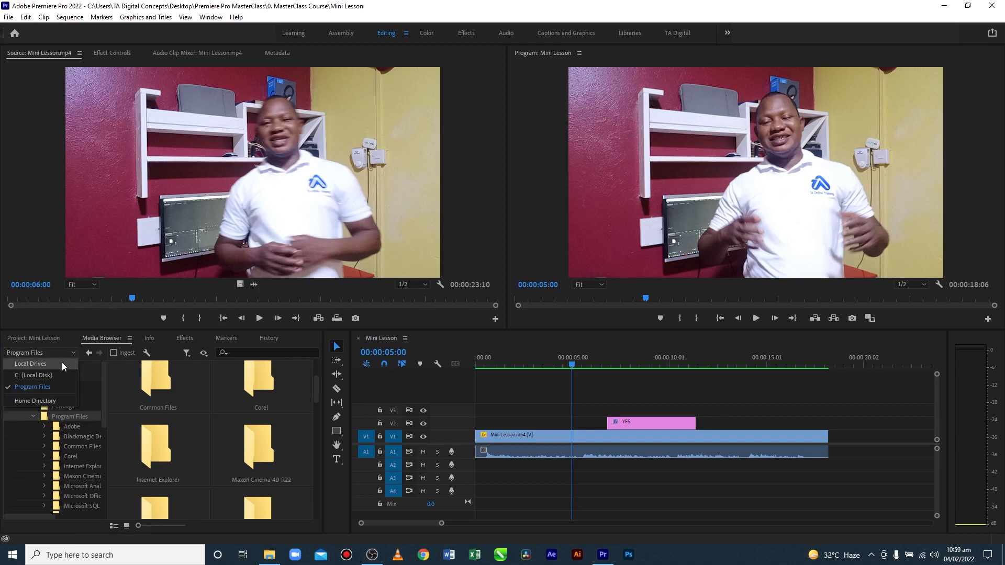
pyautogui.click(57, 364)
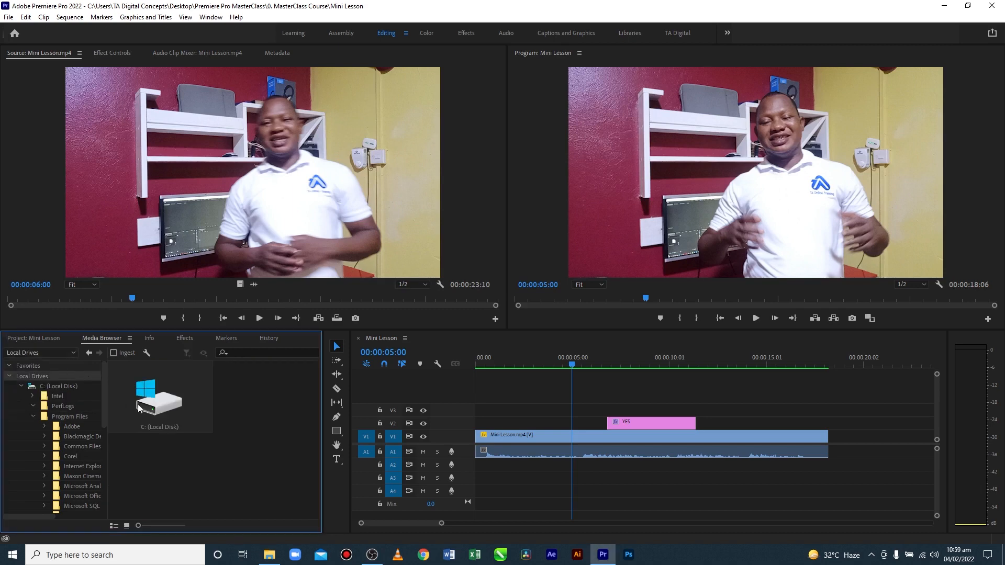
pyautogui.doubleClick(166, 408)
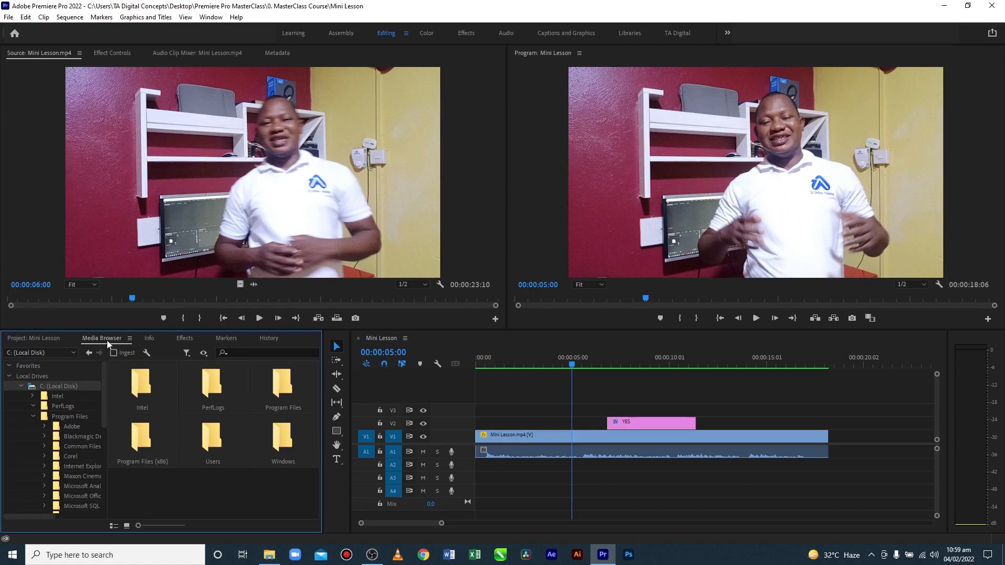
# Review the Info details of the Mini Lesson.mp4 source and its clip in the sequence, and deselect the clip
pyautogui.click(149, 338)
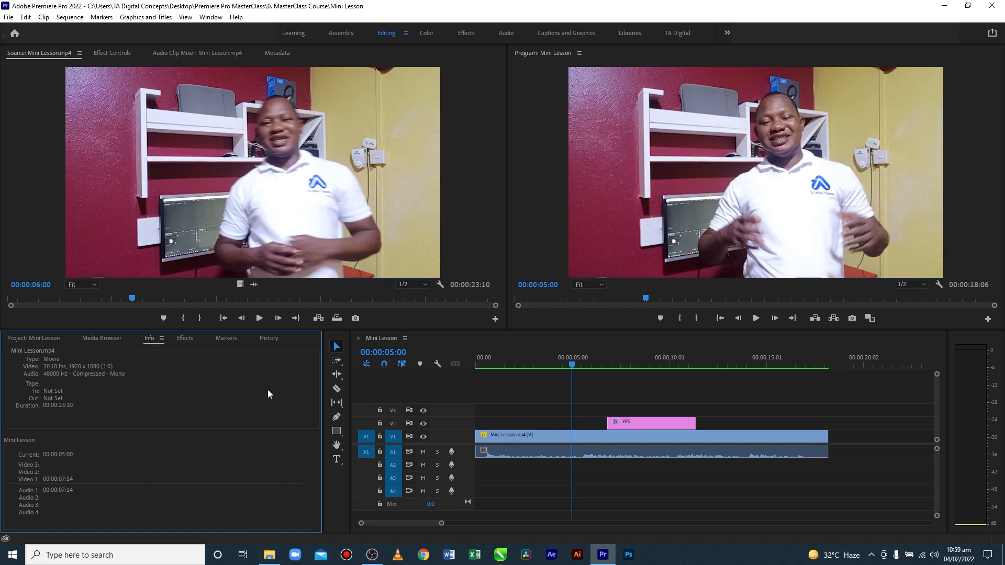
pyautogui.click(583, 435)
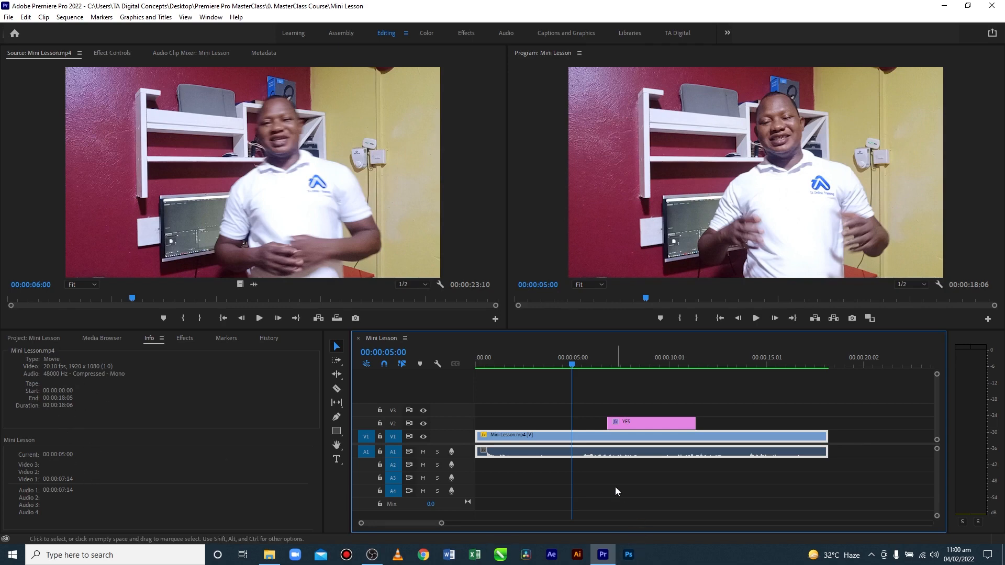
pyautogui.click(608, 473)
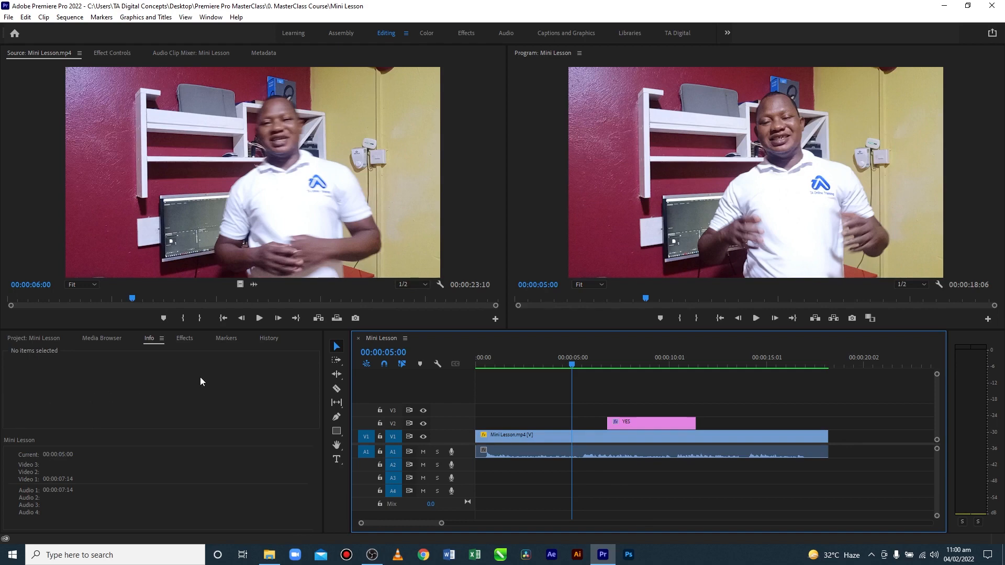
# Review the Effects categories and the Markers panel, and select the Mini Lesson.mp4 clip in the sequence to check its markers
pyautogui.click(184, 339)
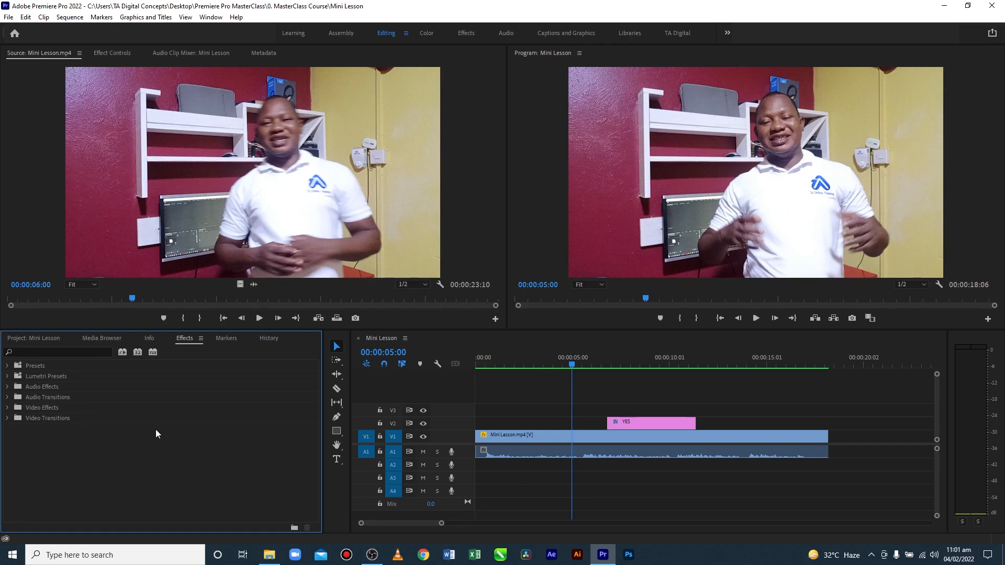
pyautogui.click(226, 338)
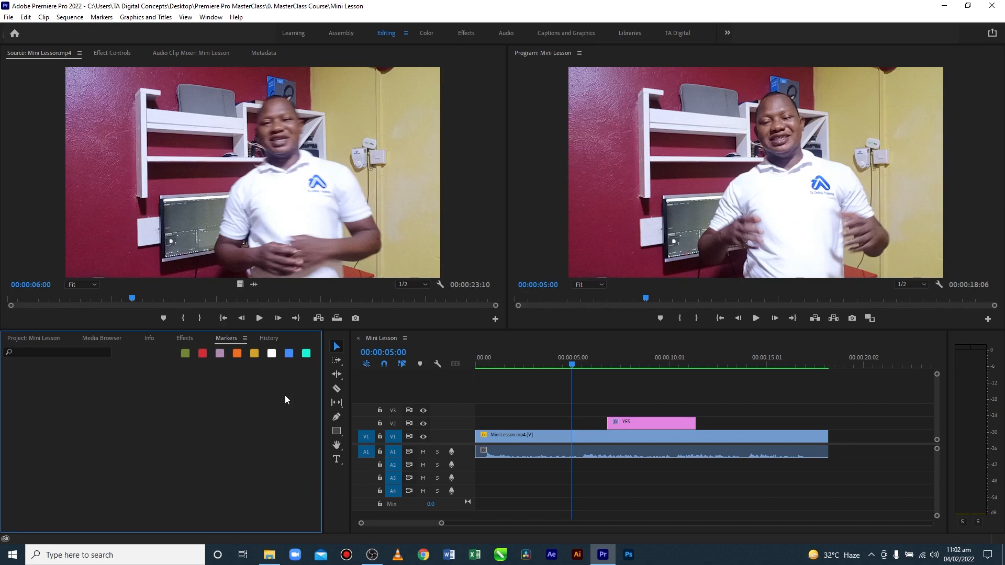
pyautogui.click(695, 442)
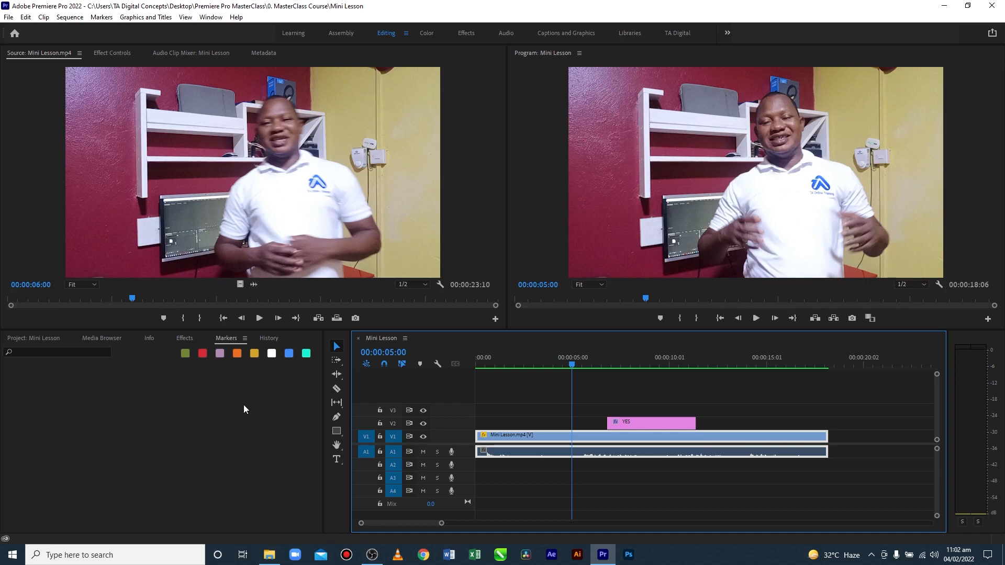
# Roll the project back in its History to an earlier Edit Parameter state and forward to the Edit Parameter after Add Keyframe
pyautogui.click(271, 337)
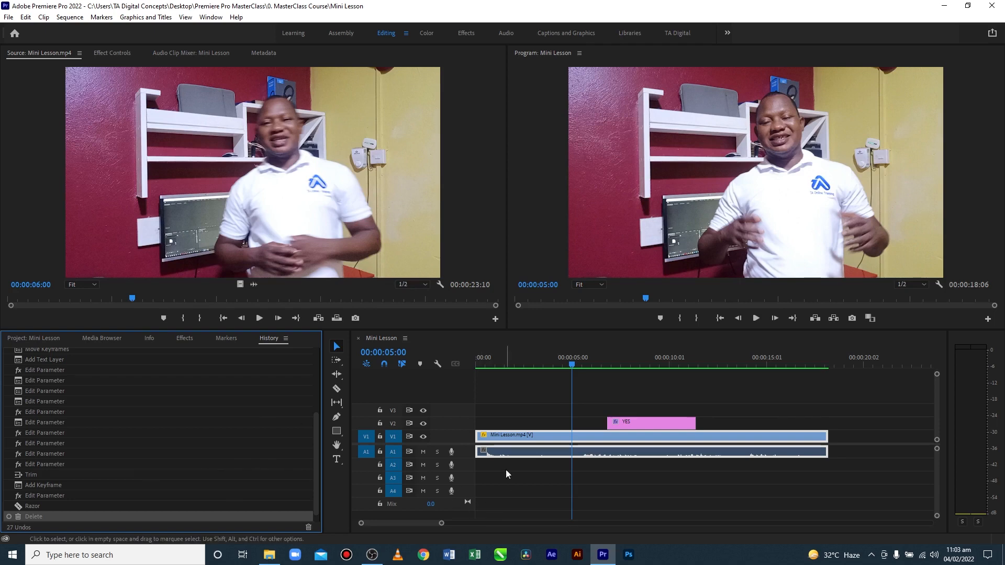
pyautogui.click(59, 390)
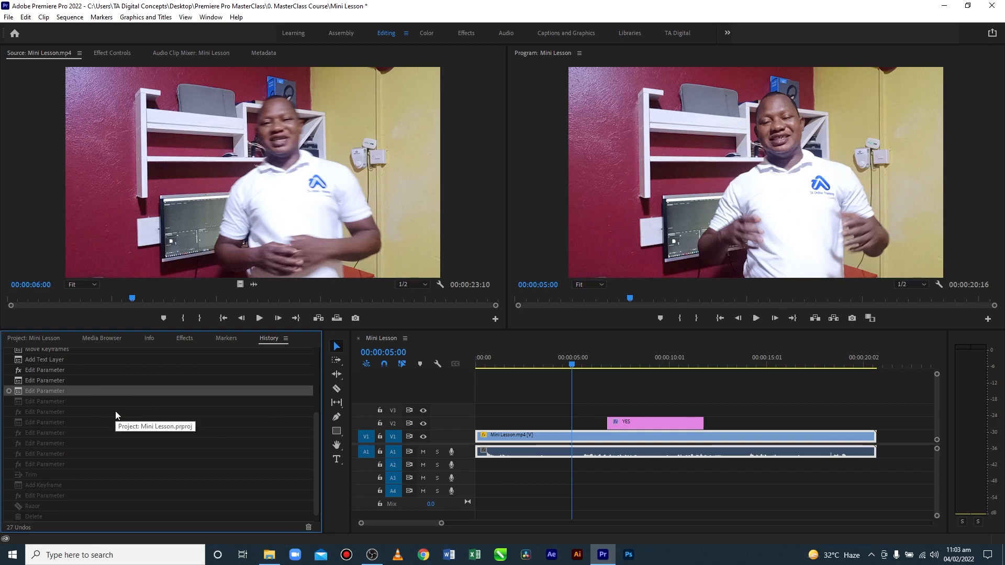
pyautogui.scroll(-1, 115, 417)
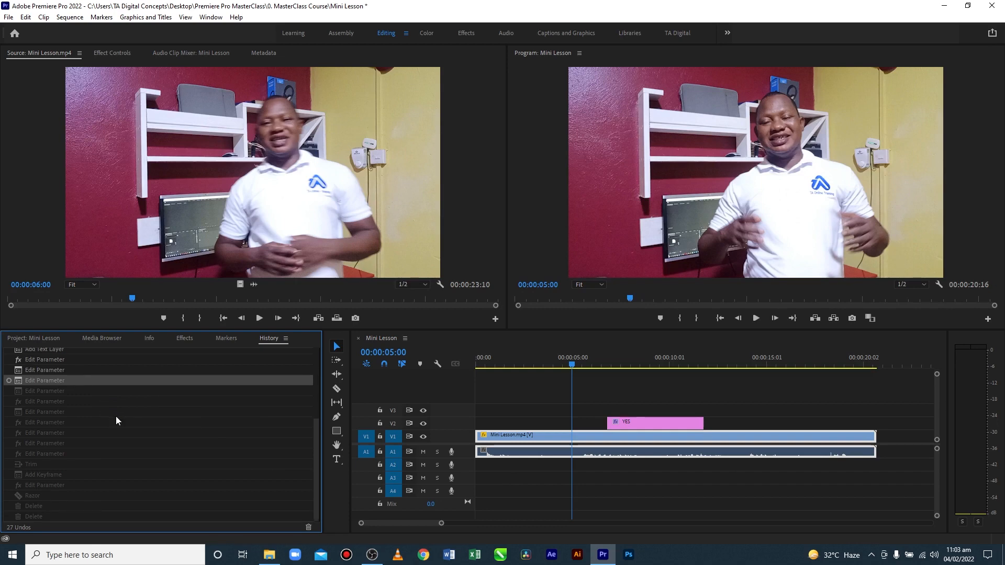
pyautogui.click(40, 464)
pyautogui.click(49, 475)
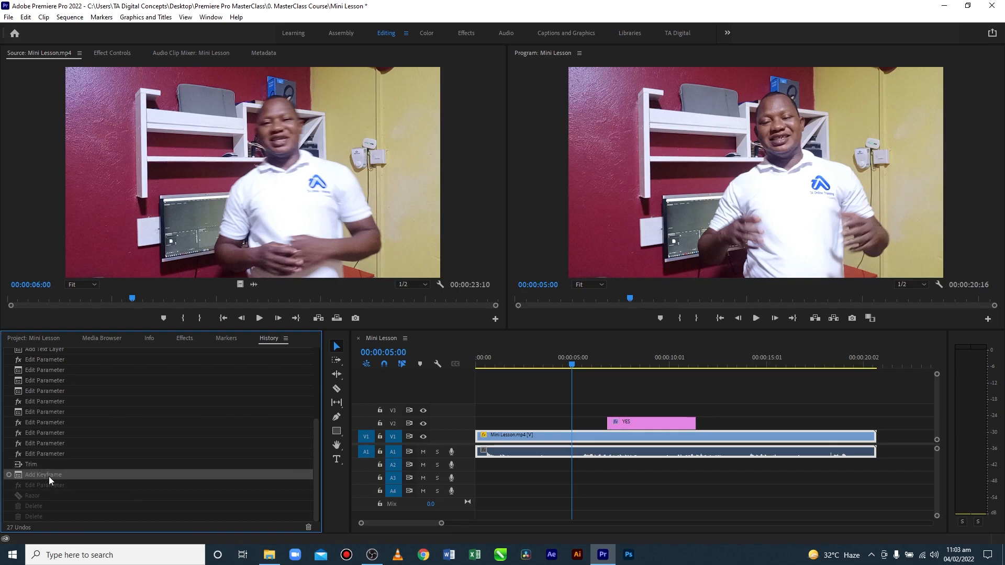
pyautogui.click(51, 485)
# Revert the project in its History to the Create 'Mini Lesson' state and look through the undone states
pyautogui.scroll(3, 42, 381)
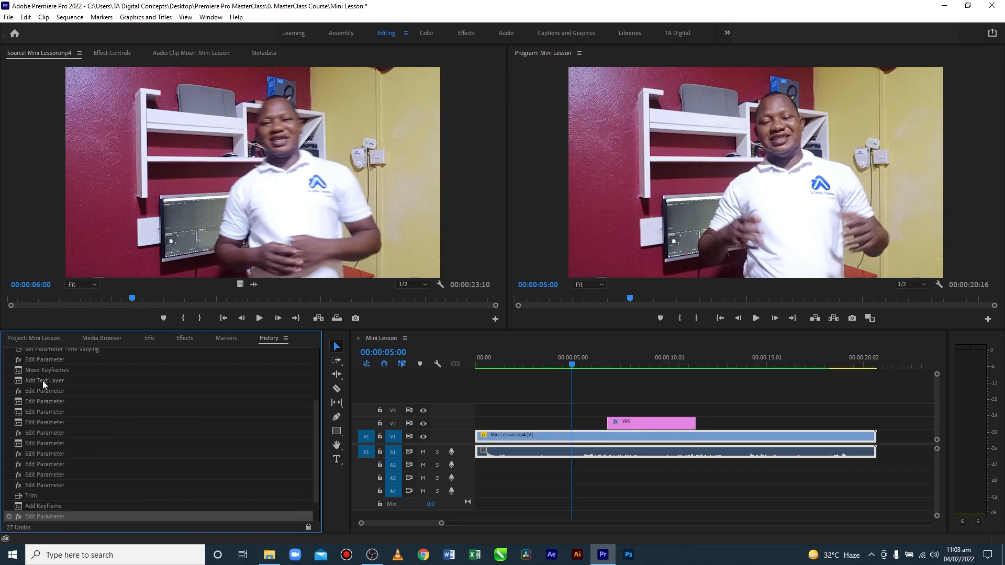
pyautogui.scroll(1, 52, 394)
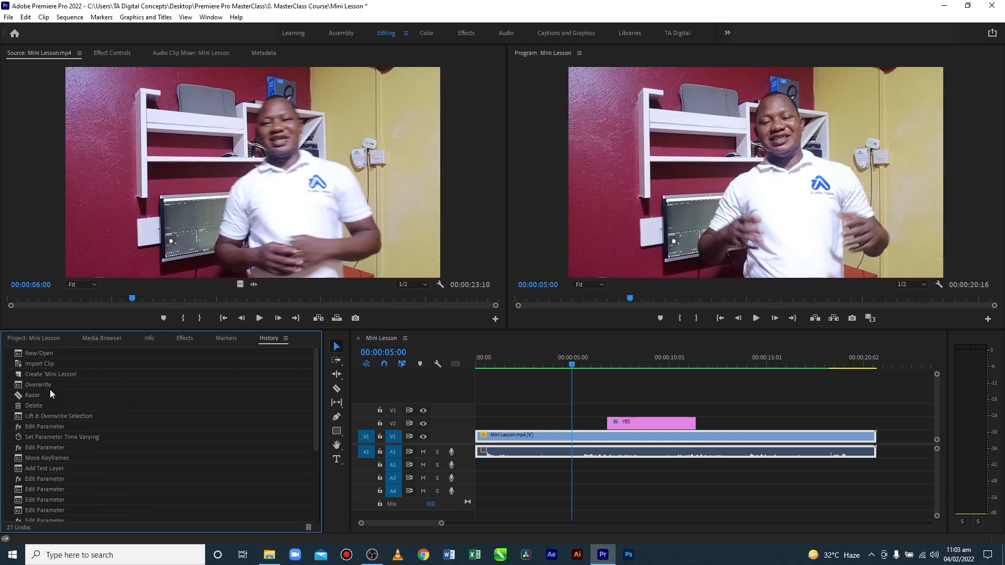
pyautogui.click(47, 375)
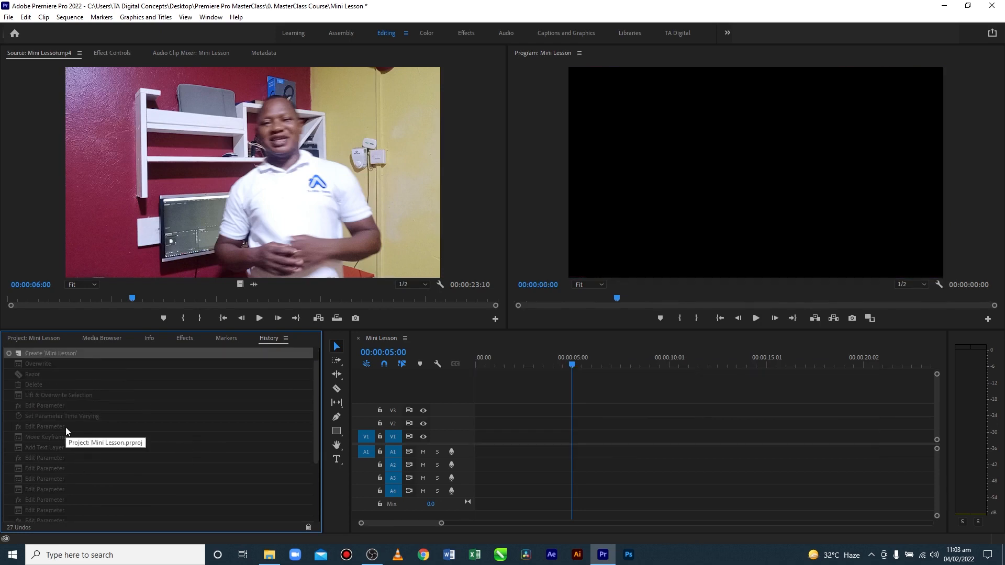
pyautogui.scroll(-3, 57, 444)
pyautogui.scroll(-1, 58, 445)
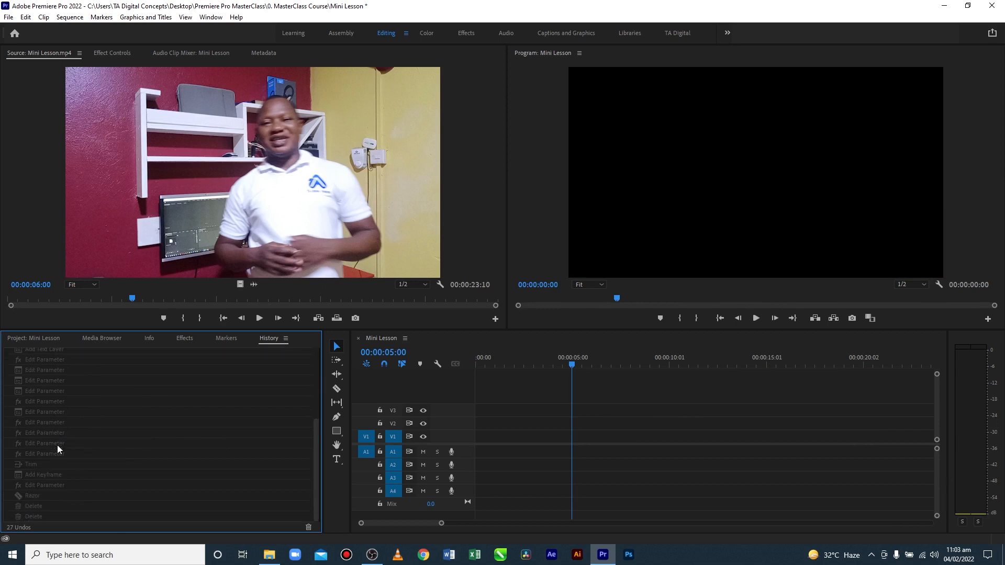
# Restore the undone History states up to Razor, and up to the final Delete
pyautogui.click(55, 498)
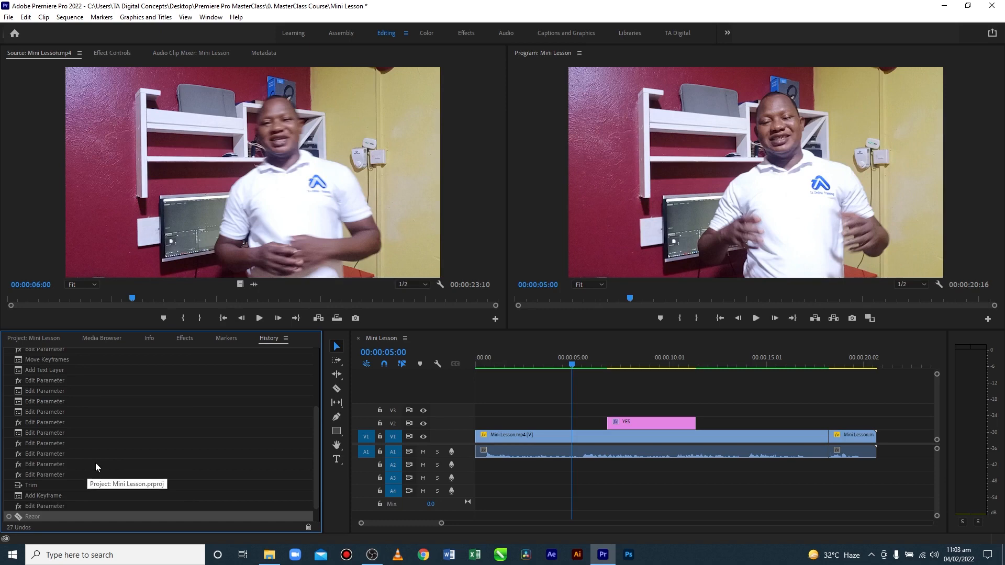
pyautogui.scroll(-1, 83, 485)
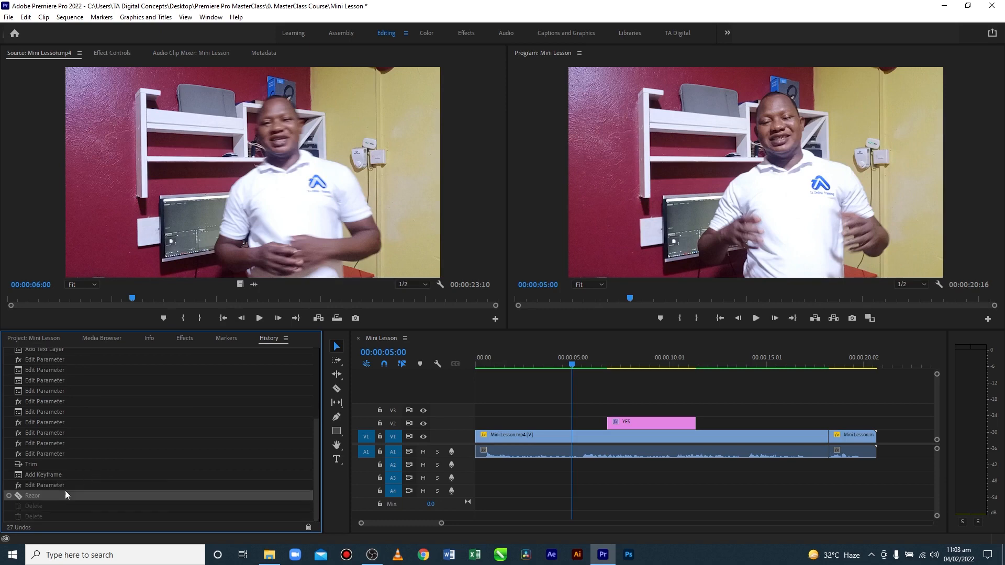
pyautogui.click(54, 519)
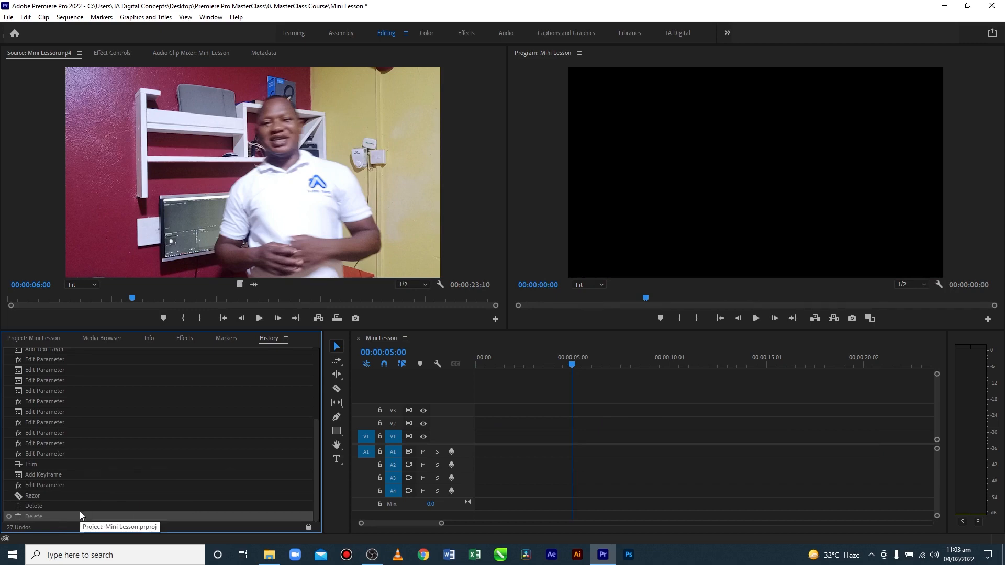
# Return the project to the Razor state in its History and undo that razor cut
pyautogui.click(53, 496)
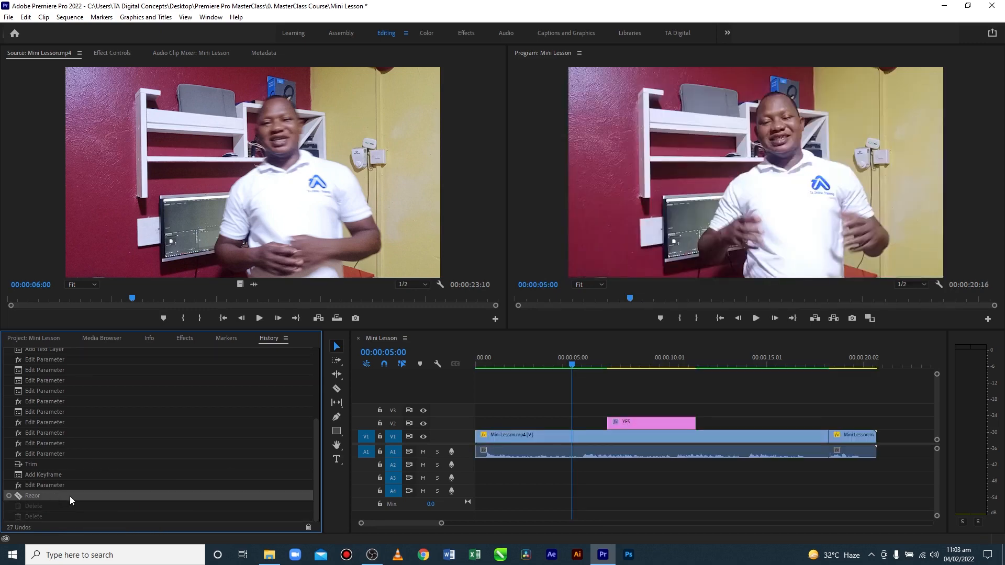
pyautogui.scroll(4, 92, 420)
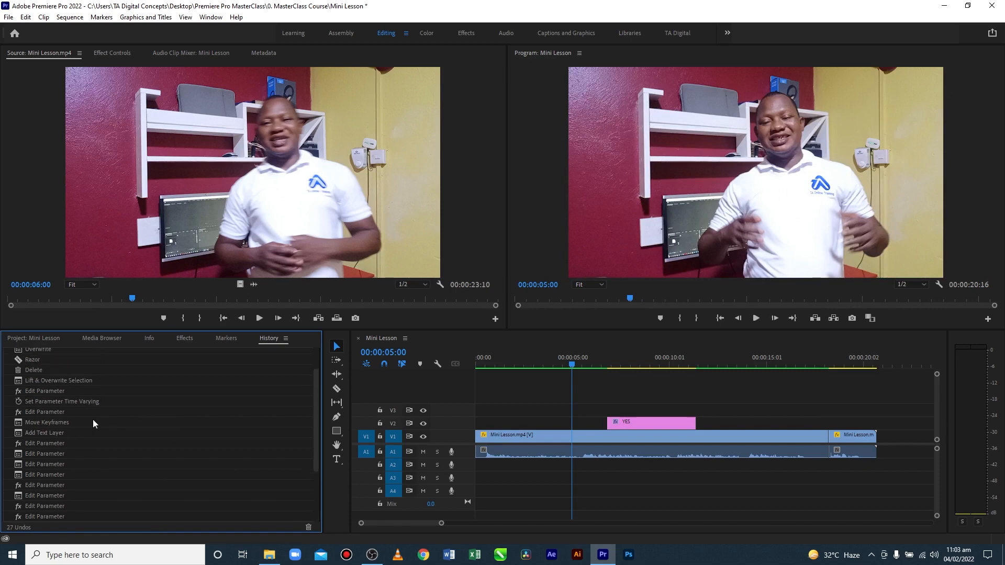
pyautogui.scroll(1, 93, 420)
pyautogui.hotkey('ctrl', 'z')
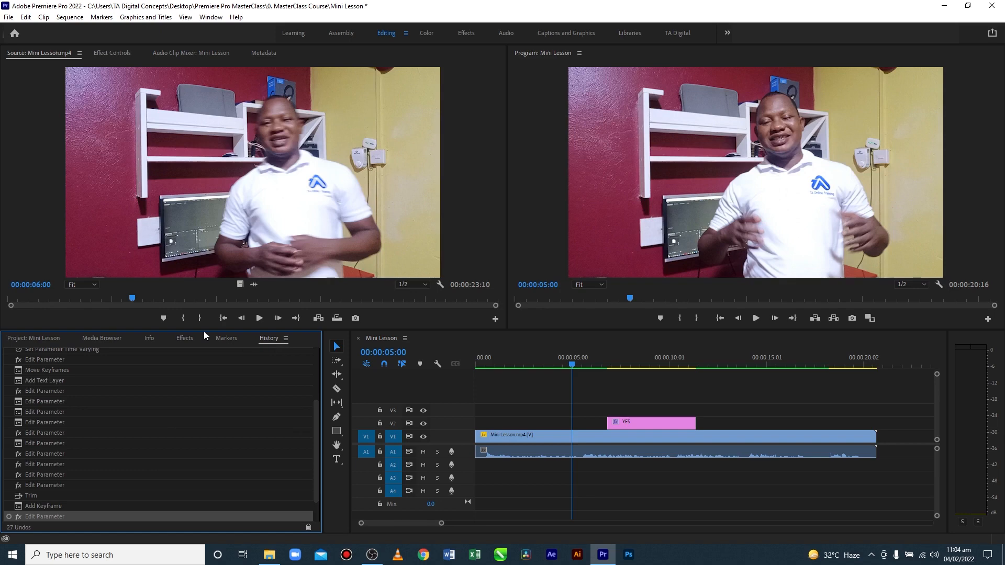
# Show the project items in Icon view and Freeform view, try the thumbnail size control, and return to List view
pyautogui.click(50, 338)
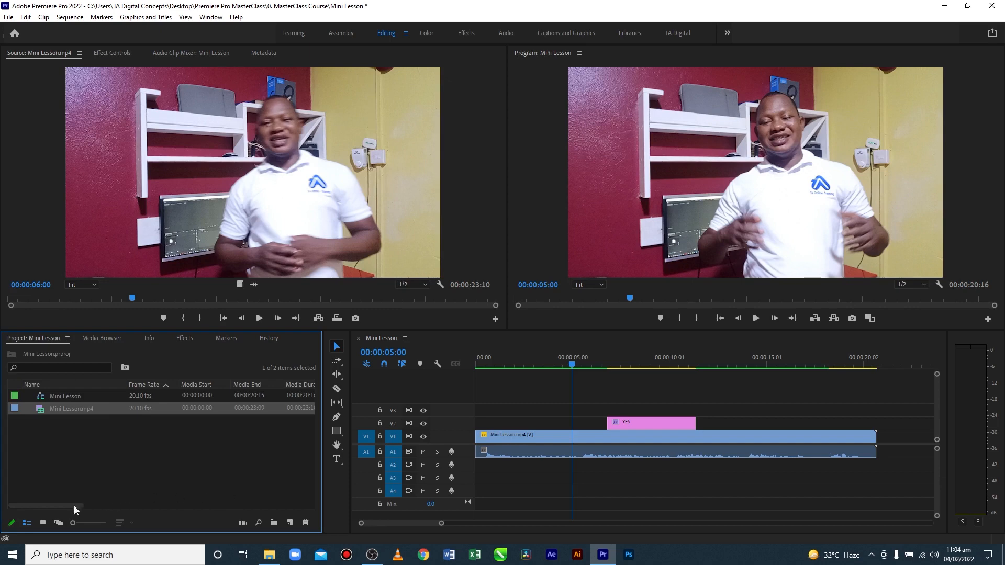
pyautogui.click(48, 523)
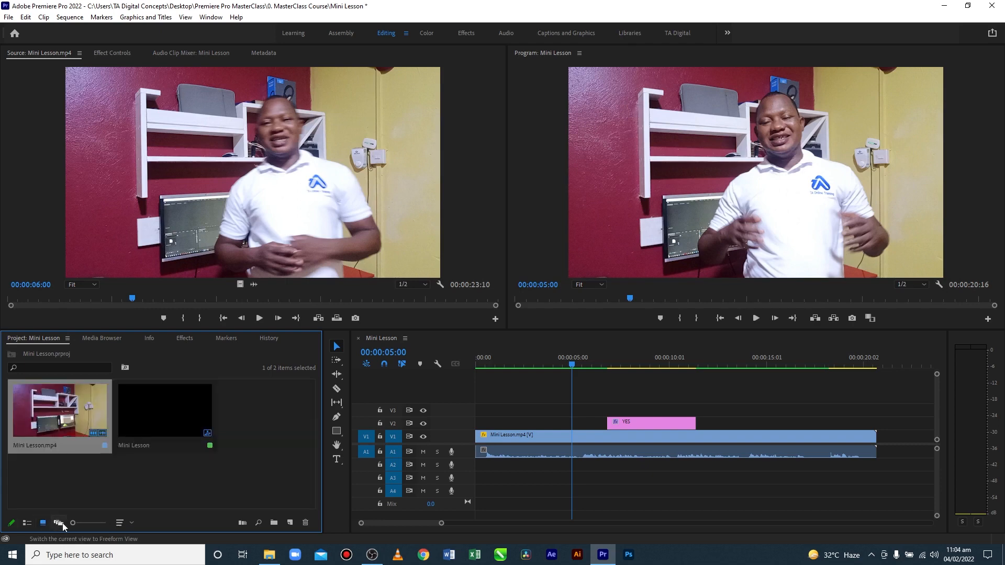
pyautogui.click(62, 523)
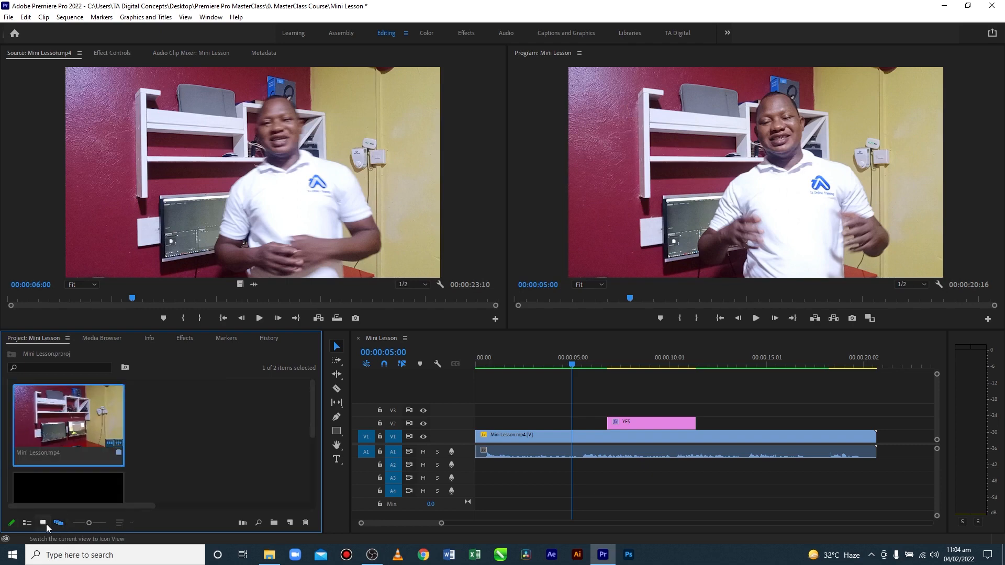
pyautogui.click(45, 524)
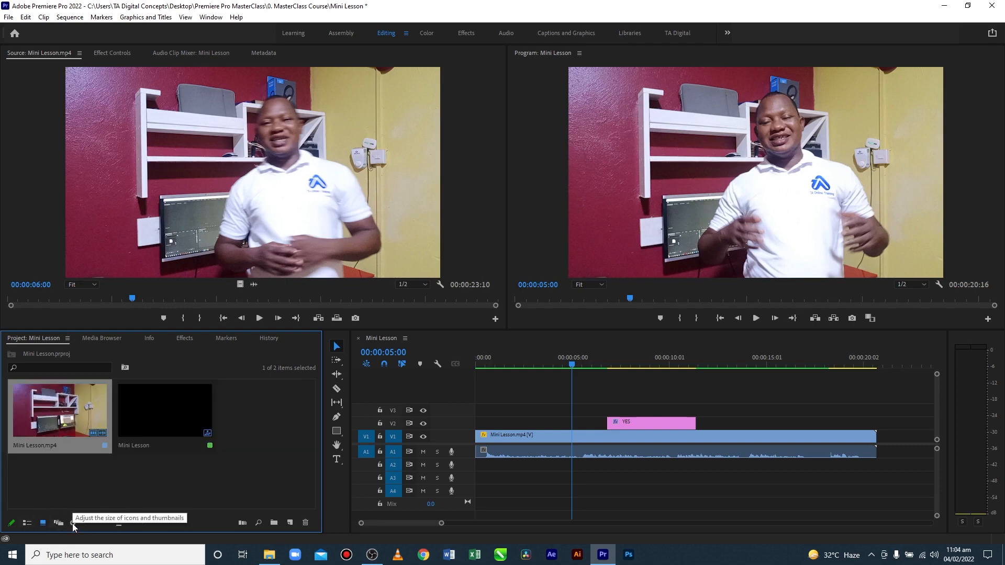
pyautogui.moveTo(72, 524)
pyautogui.mouseDown()
pyautogui.moveTo(89, 522)
pyautogui.moveTo(64, 519)
pyautogui.mouseUp()
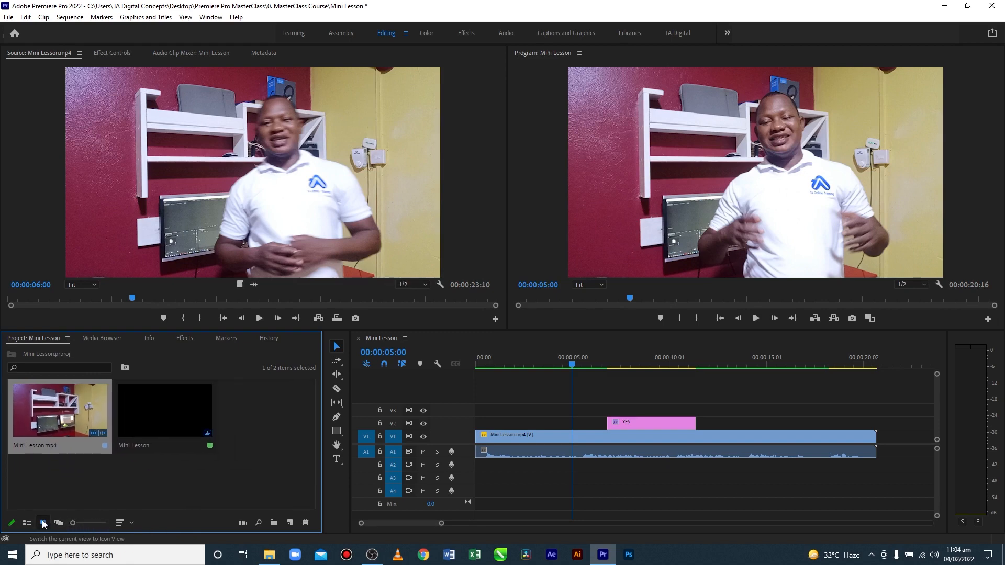
pyautogui.click(27, 523)
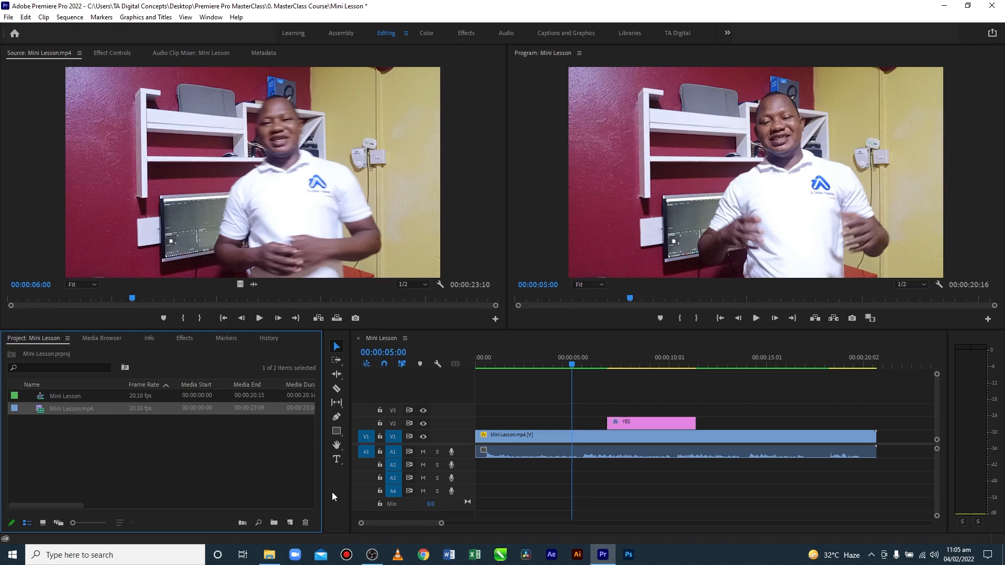
# Go through the editing tools from Track Select Forward to the Type tool, revisit the Pen and Slip tools, and reactivate the Selection tool
pyautogui.click(336, 361)
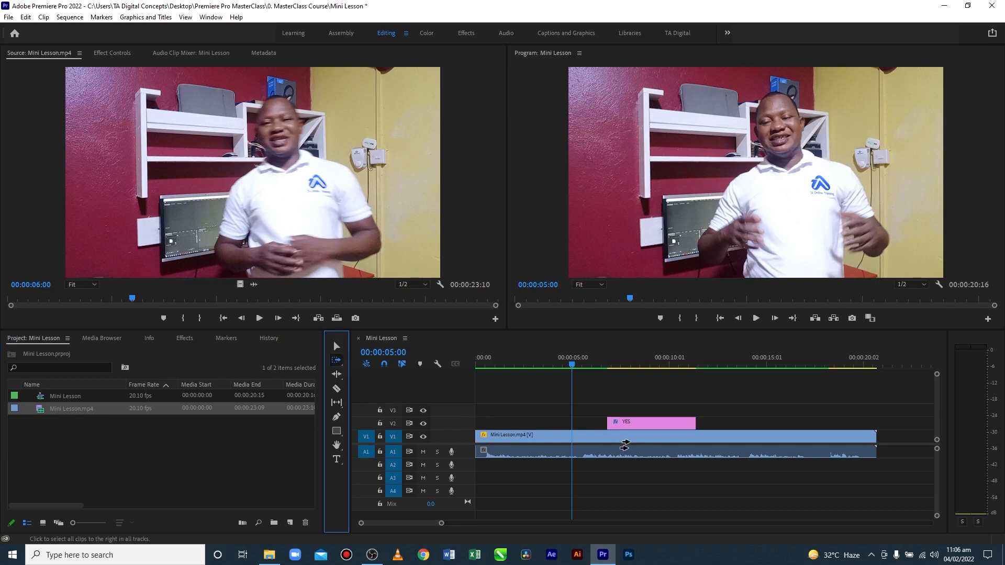
pyautogui.click(337, 375)
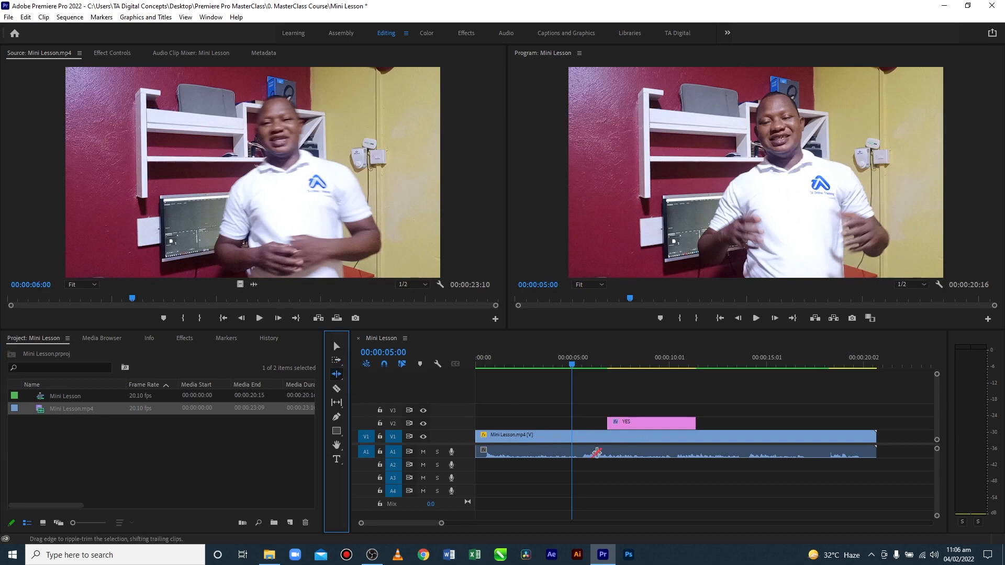
pyautogui.click(338, 389)
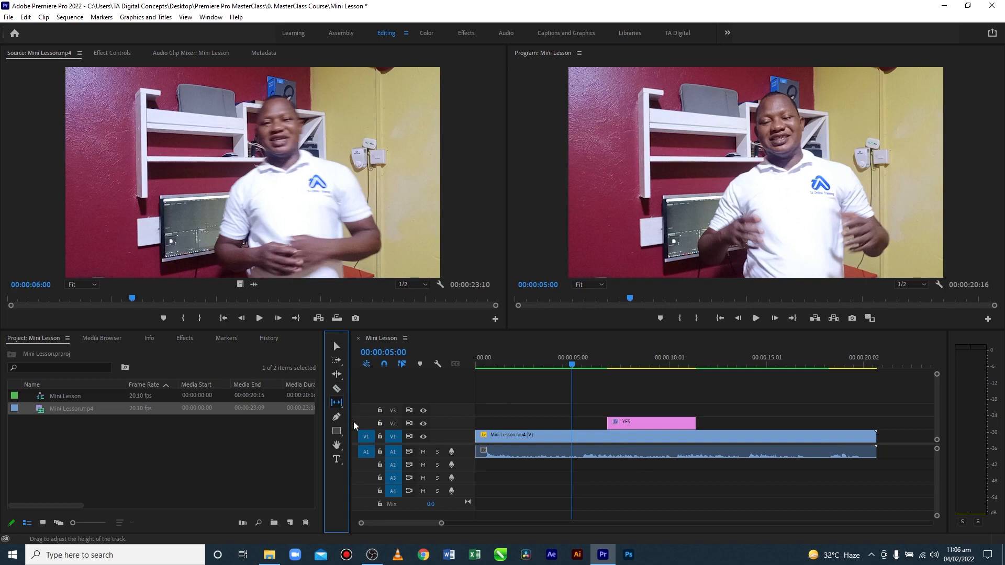
pyautogui.click(337, 418)
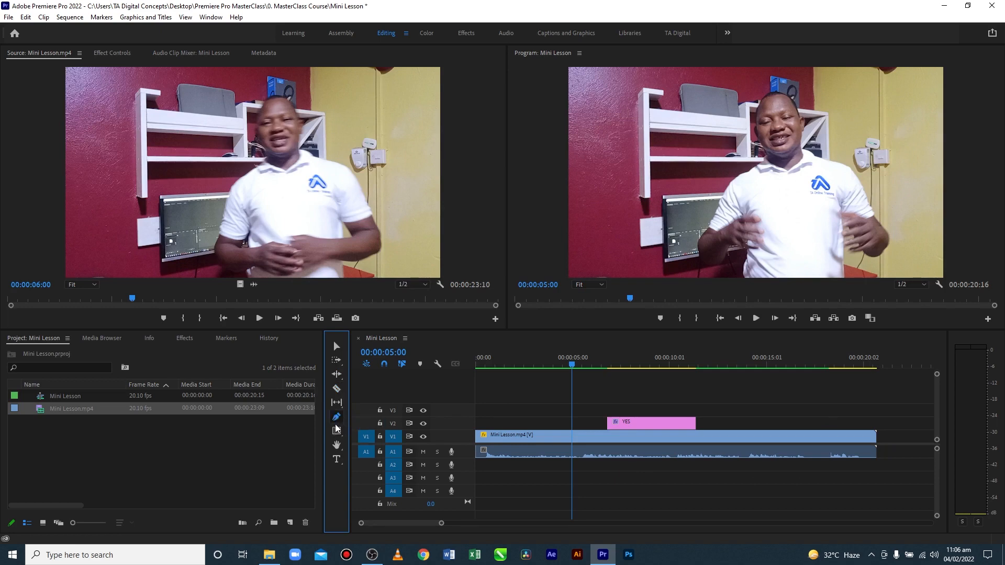
pyautogui.click(337, 433)
pyautogui.click(337, 459)
pyautogui.click(336, 434)
pyautogui.click(336, 446)
pyautogui.click(336, 460)
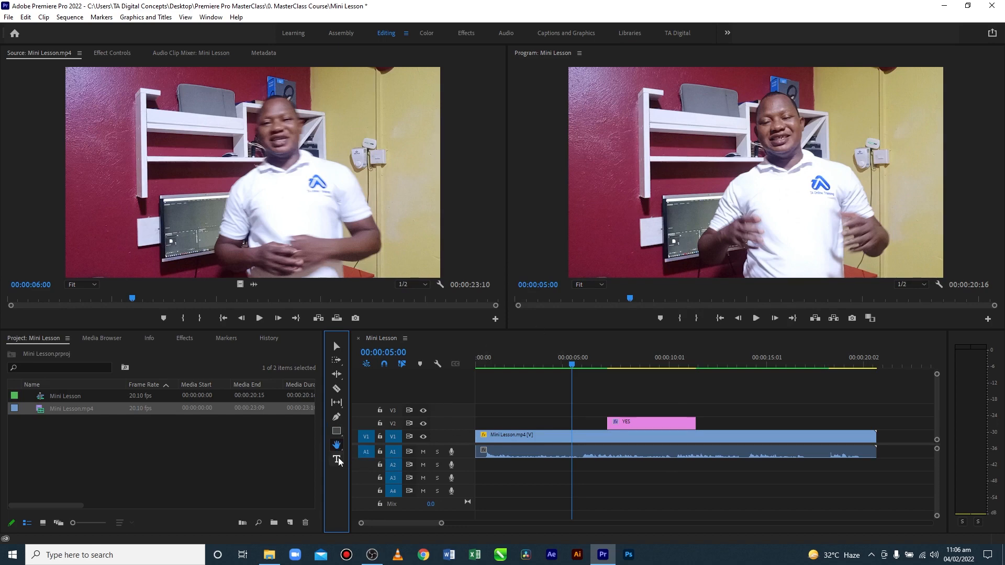
pyautogui.click(337, 417)
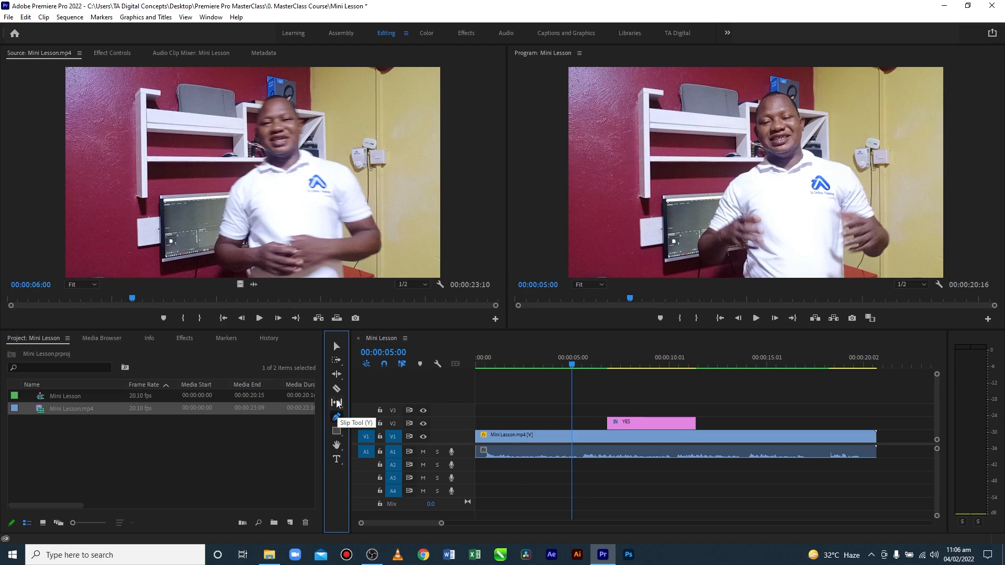
pyautogui.click(338, 403)
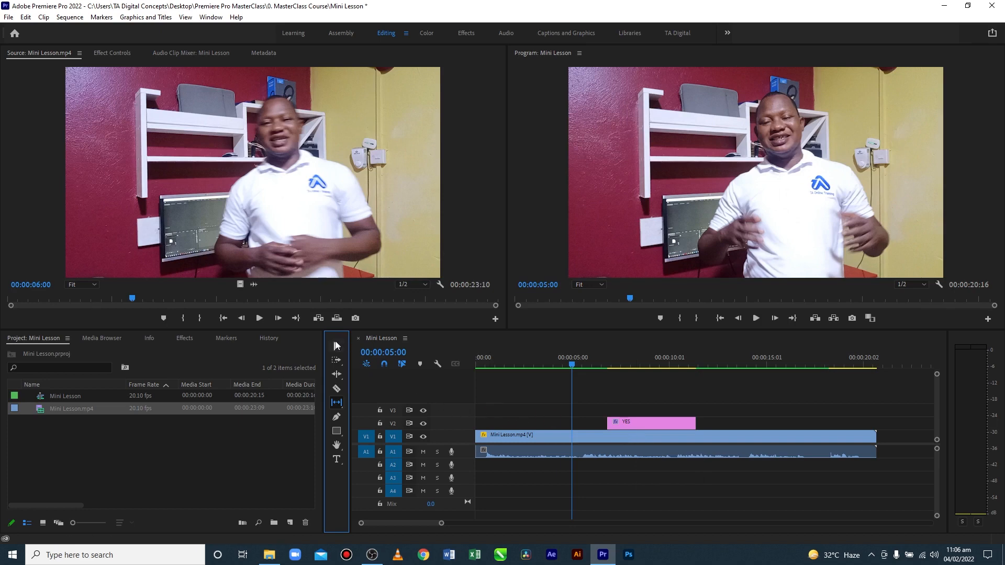
pyautogui.click(337, 346)
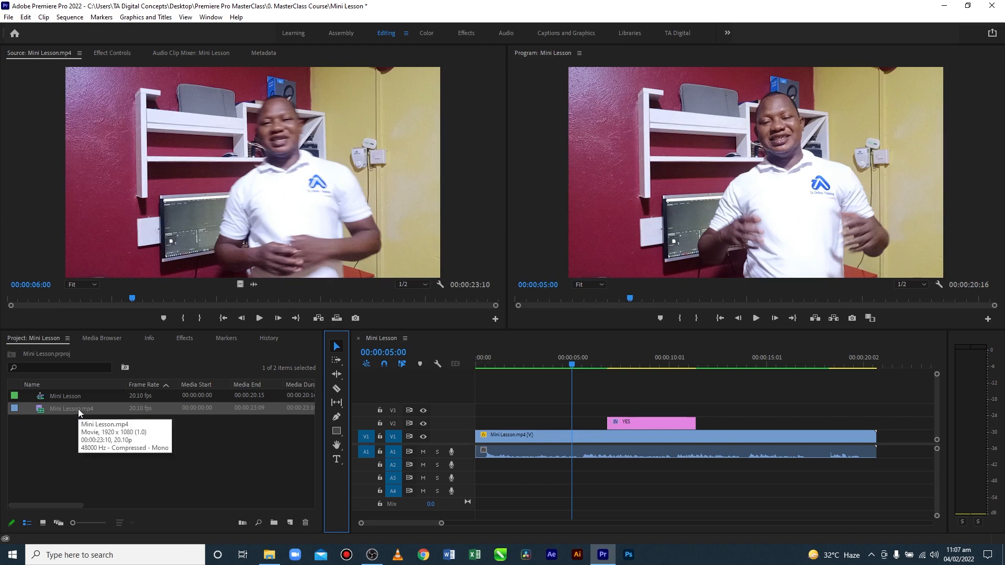
# Create a new sequence from Mini Lesson.mp4 and switch between it and the original Mini Lesson sequence to compare them
pyautogui.moveTo(78, 410); pyautogui.dragTo(291, 524)
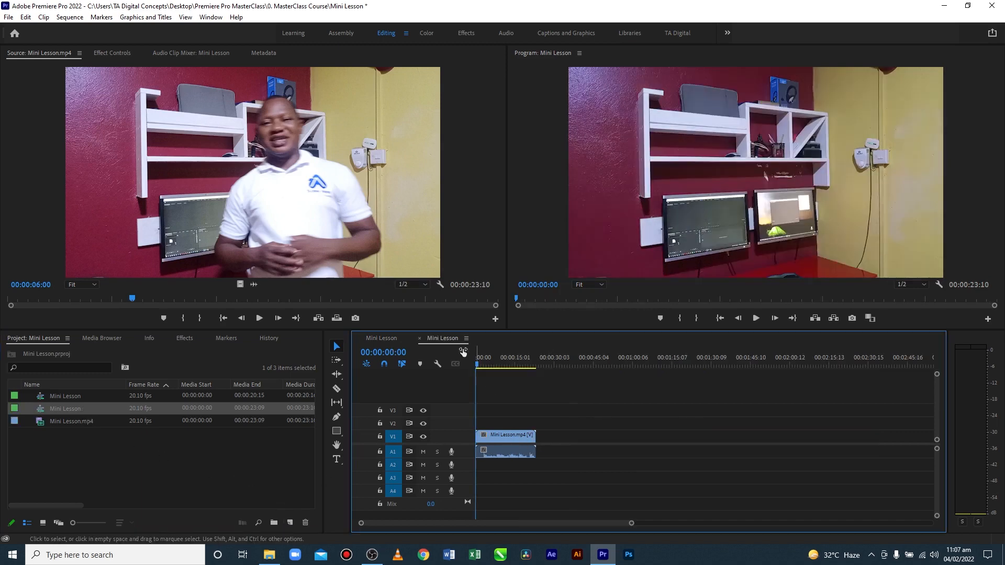
pyautogui.click(385, 337)
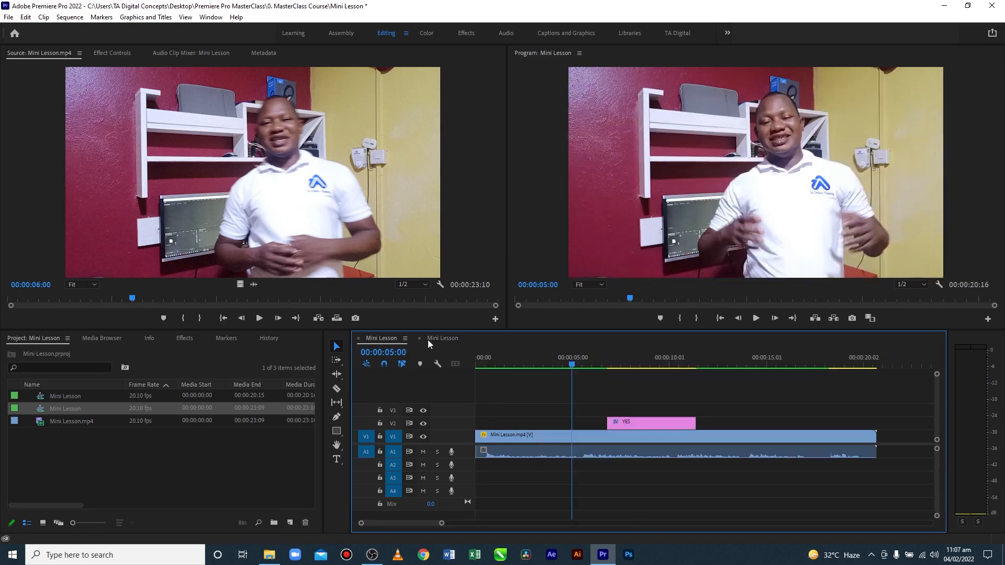
pyautogui.click(442, 338)
pyautogui.click(390, 338)
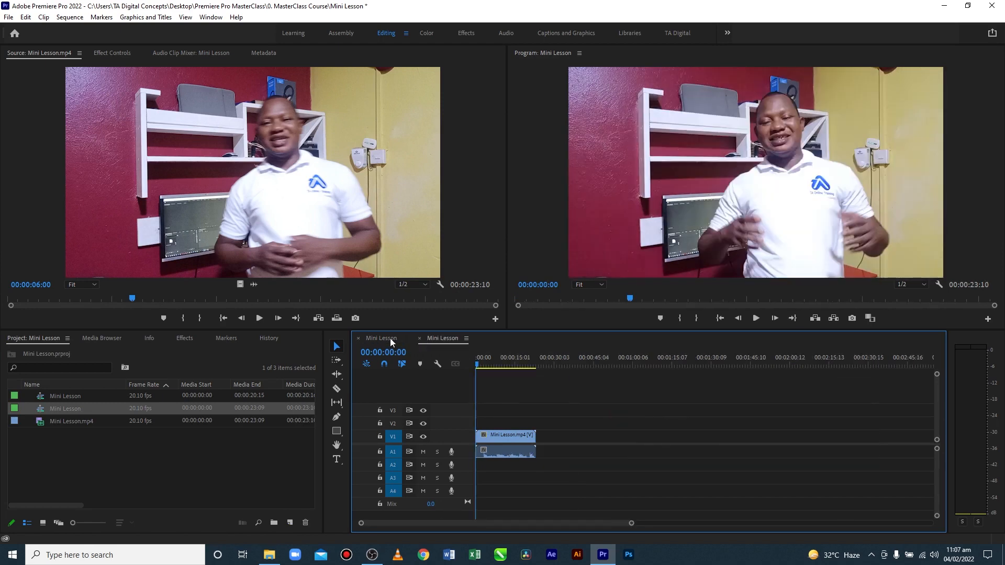
pyautogui.click(435, 337)
pyautogui.click(380, 338)
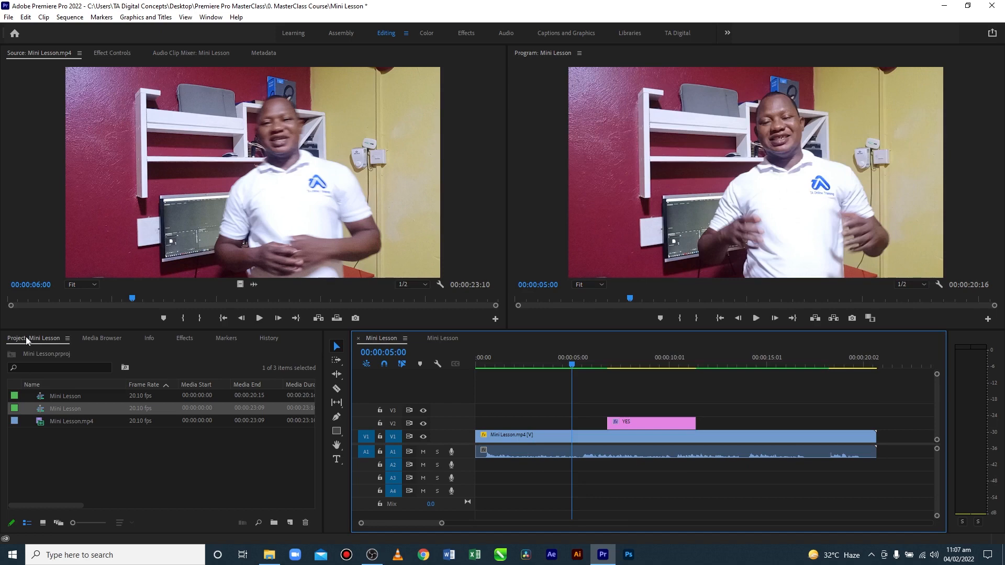
# Close the new Mini Lesson sequence in the timeline, leaving the original sequence open
pyautogui.click(442, 338)
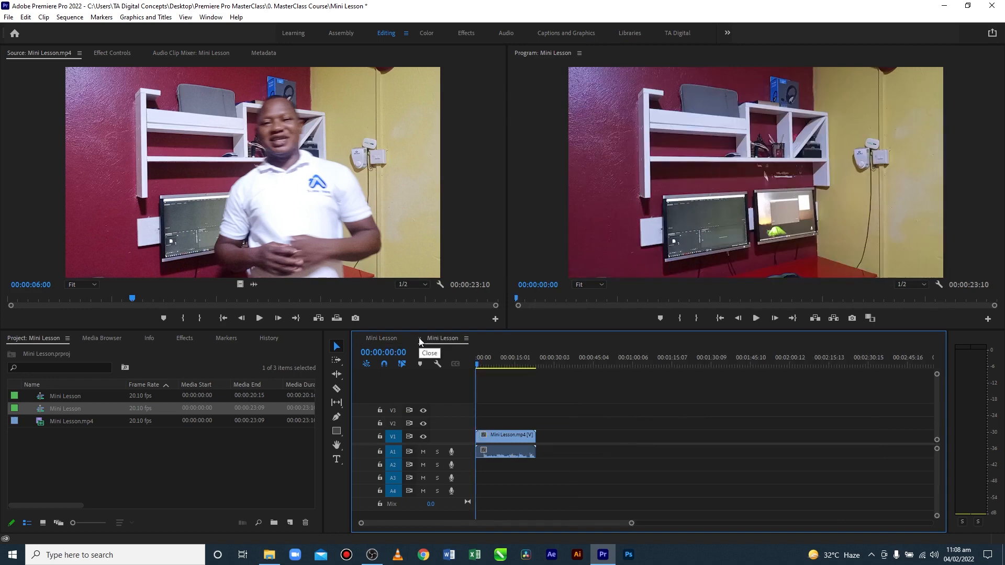
pyautogui.click(419, 339)
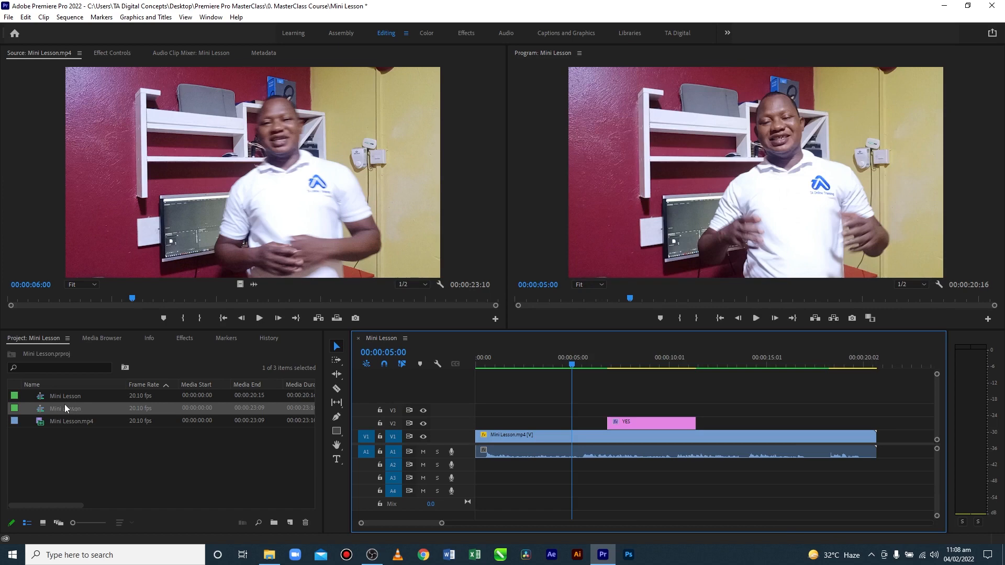
# Delete the duplicate Mini Lesson sequence from the project and play the remaining sequence briefly to watch the audio meters
pyautogui.moveTo(71, 407); pyautogui.dragTo(306, 524)
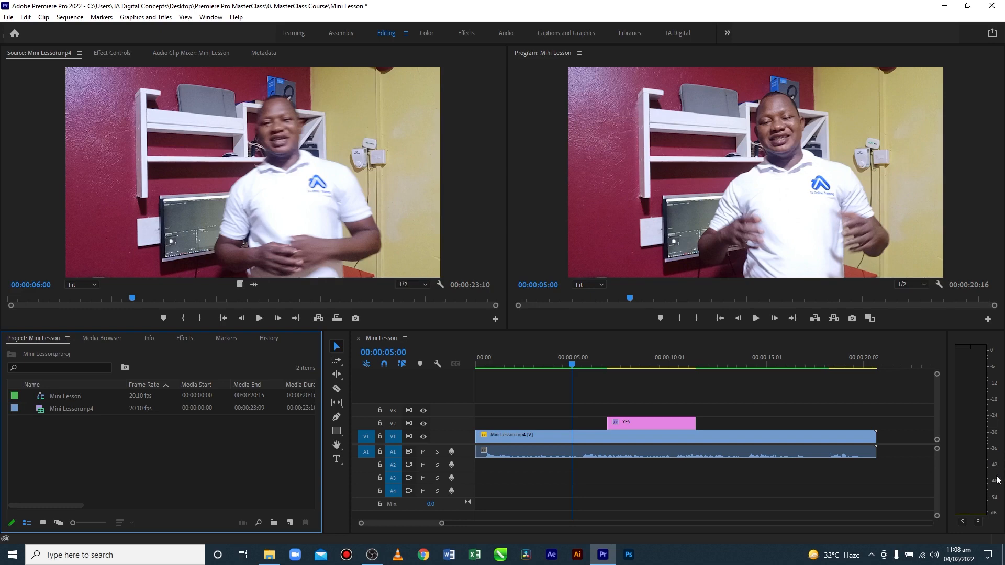
pyautogui.click(639, 469)
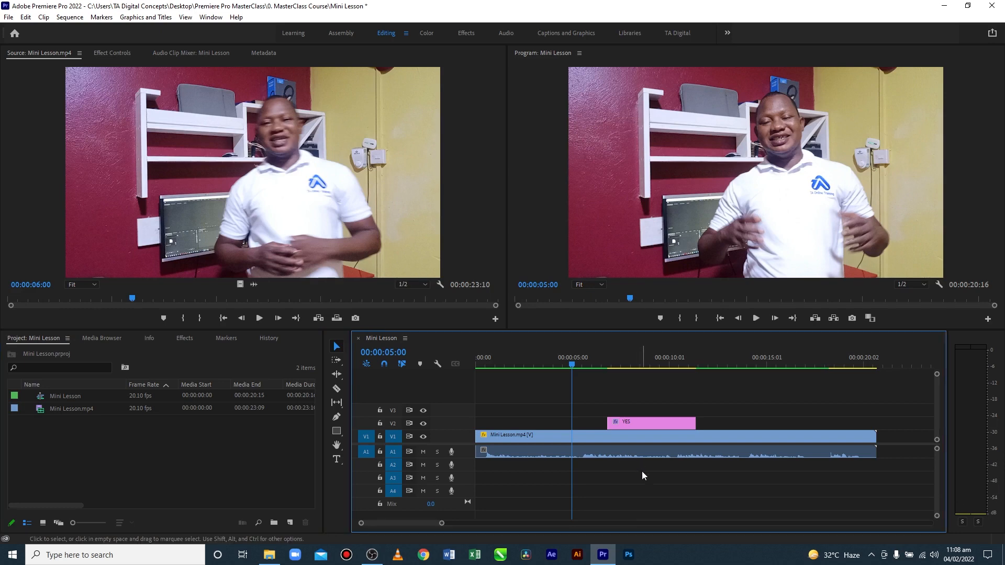
pyautogui.press('space')
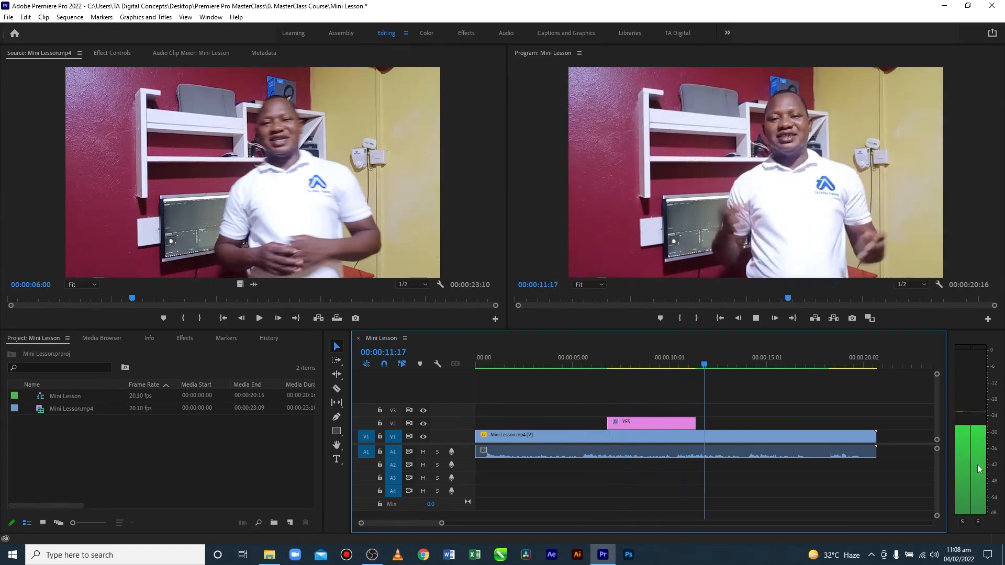
pyautogui.press('space')
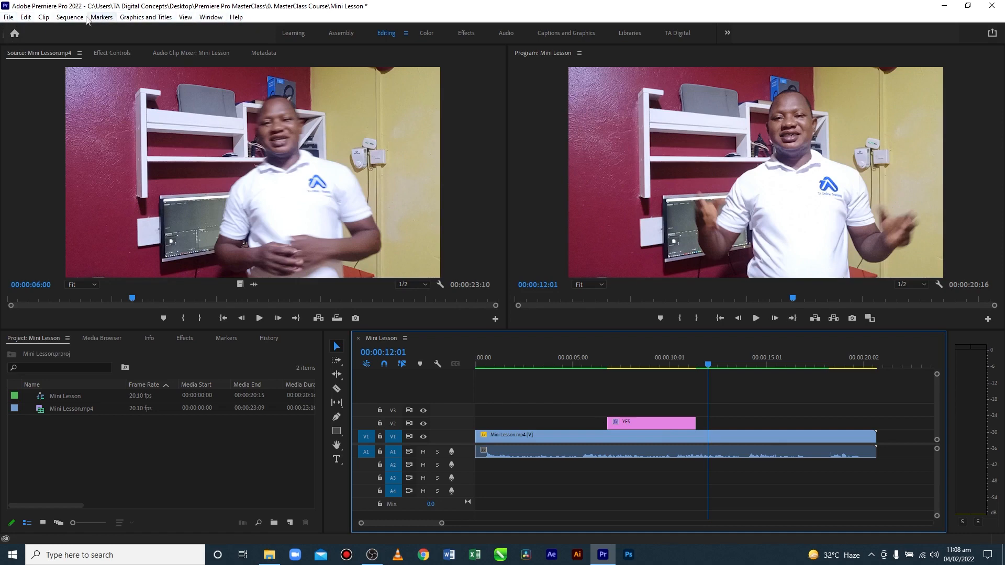
# Look through the application menus from File to Window, including the Sequence and View commands and the list of panels
pyautogui.click(8, 17)
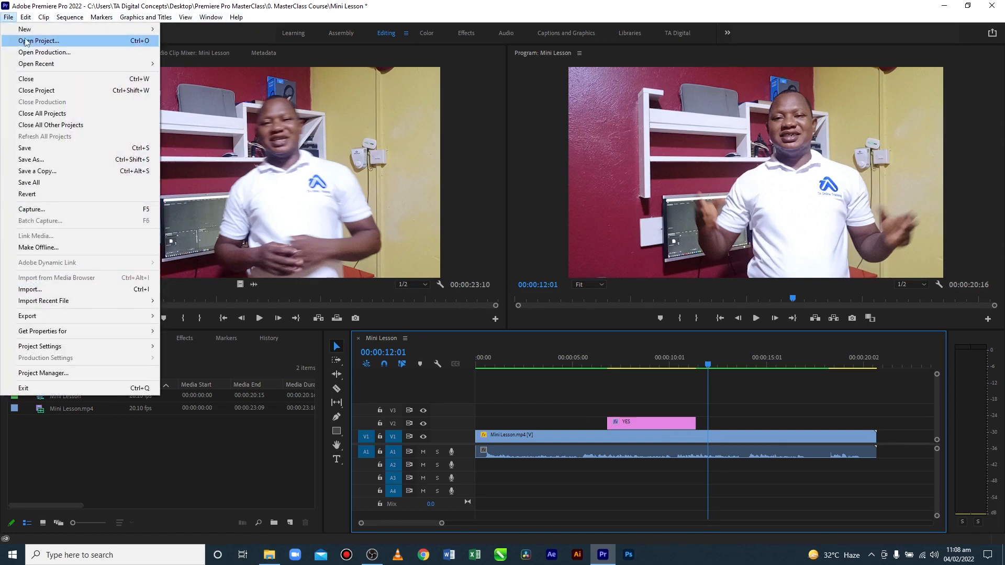
pyautogui.moveTo(43, 17)
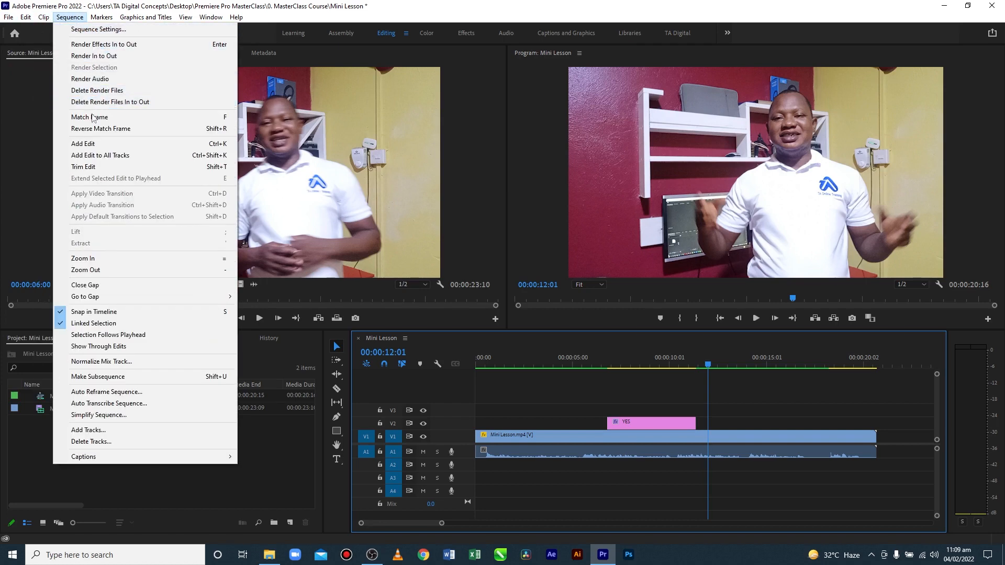
pyautogui.moveTo(147, 22)
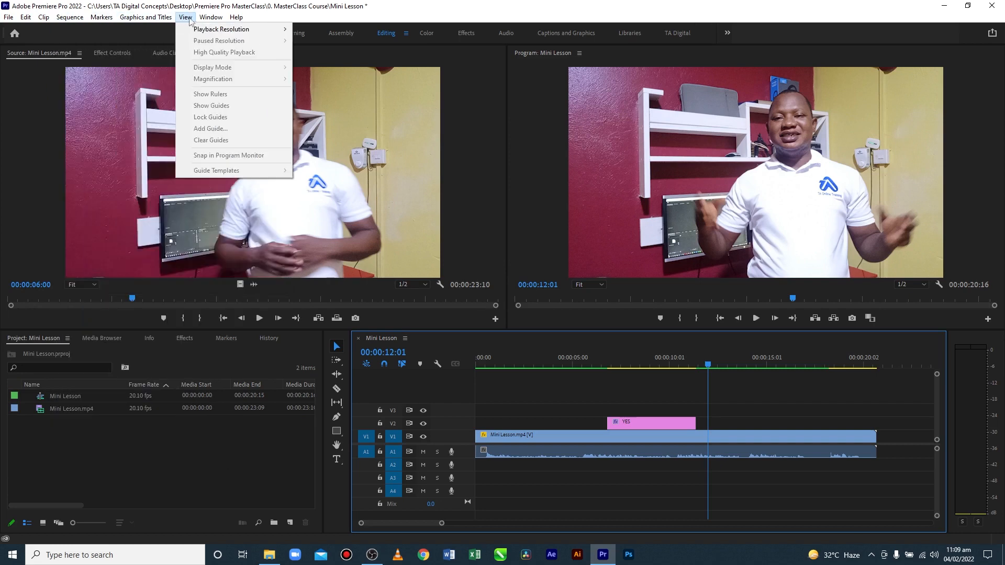
pyautogui.moveTo(236, 20)
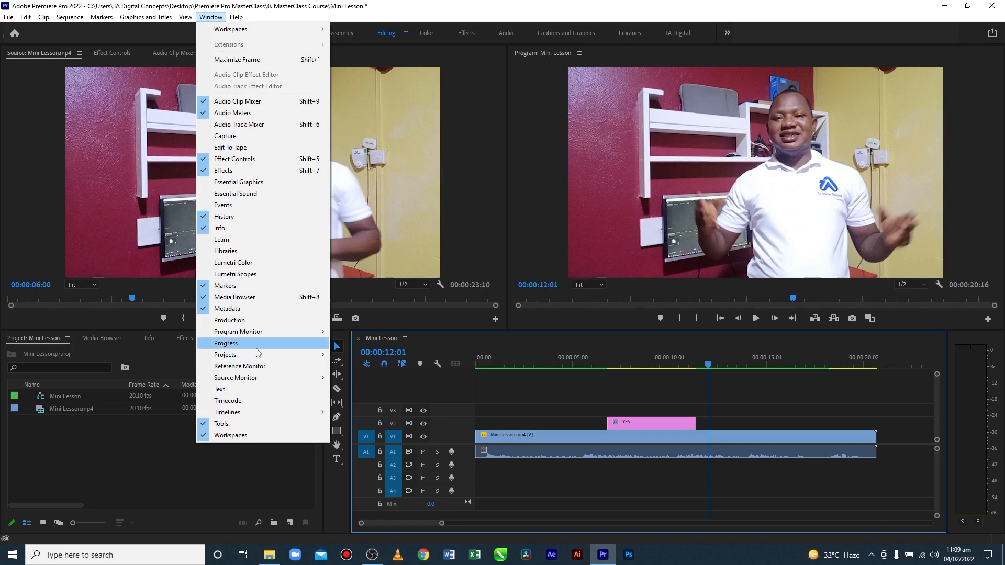
pyautogui.click(539, 324)
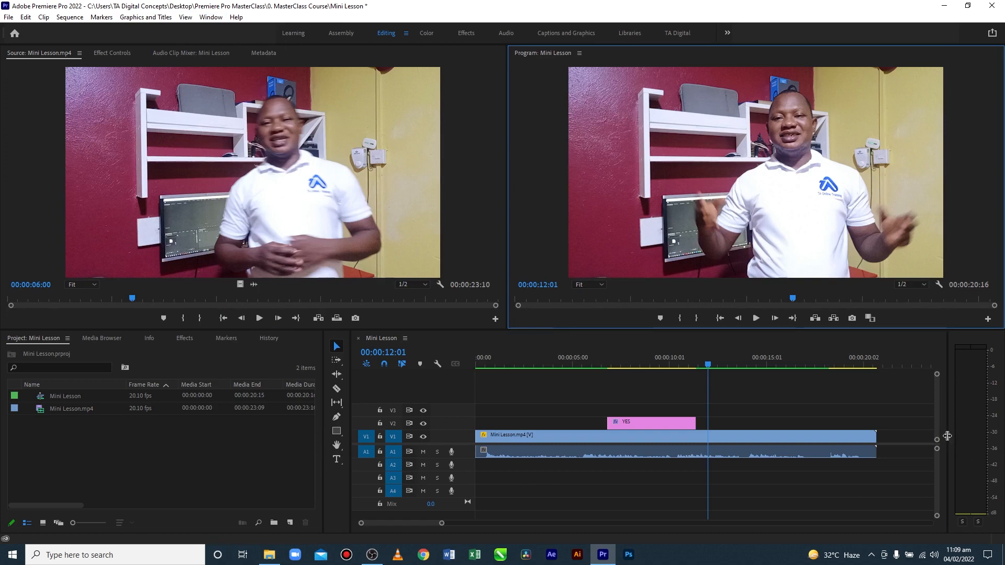
# Resize the workspace panels: narrow the audio meters, widen the Project panel, and enlarge the Program monitor against the Source monitor
pyautogui.moveTo(950, 435); pyautogui.dragTo(966, 436)
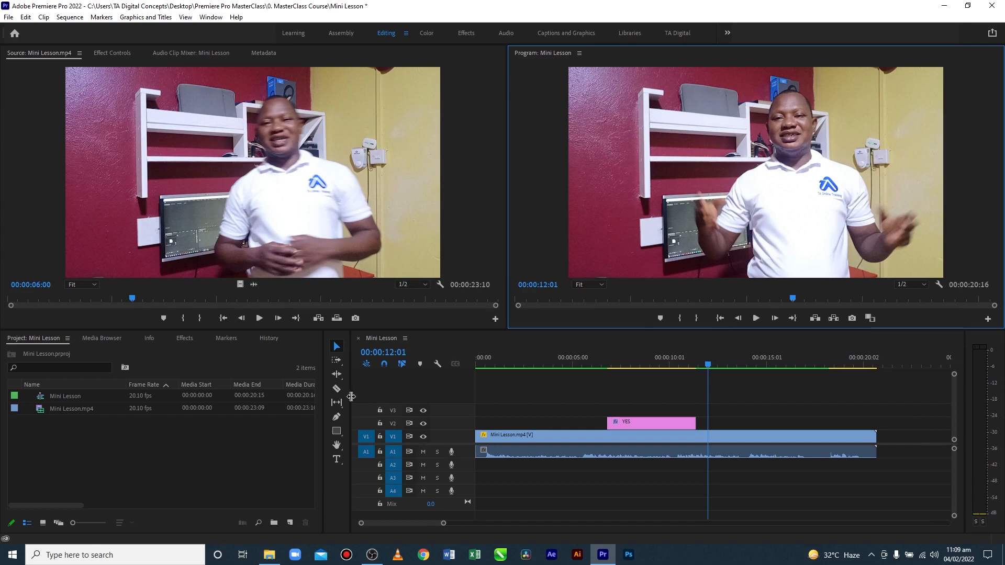
pyautogui.moveTo(350, 396)
pyautogui.mouseDown()
pyautogui.moveTo(332, 396)
pyautogui.moveTo(357, 397)
pyautogui.mouseUp()
pyautogui.moveTo(304, 425); pyautogui.dragTo(327, 426)
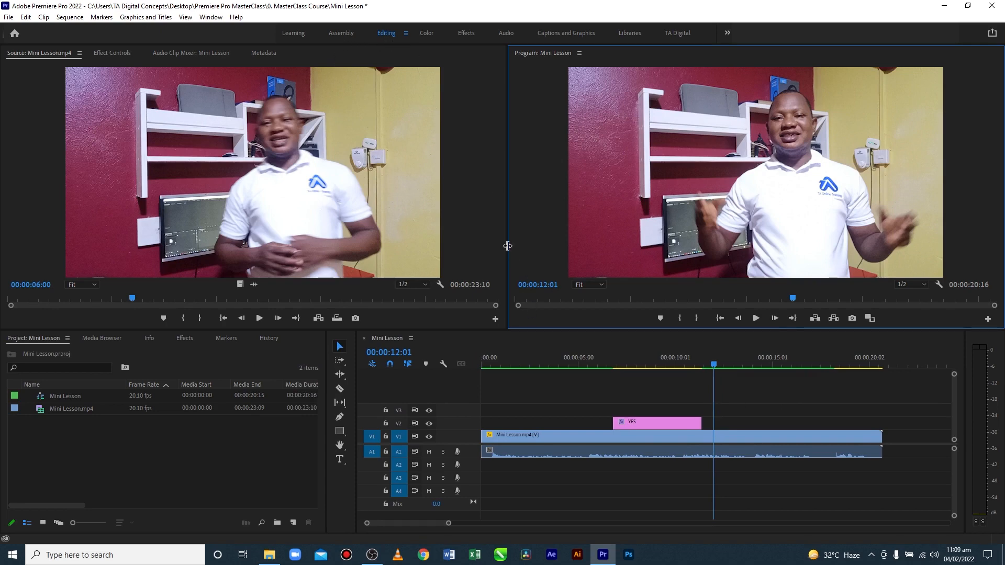
pyautogui.moveTo(508, 245); pyautogui.dragTo(490, 245)
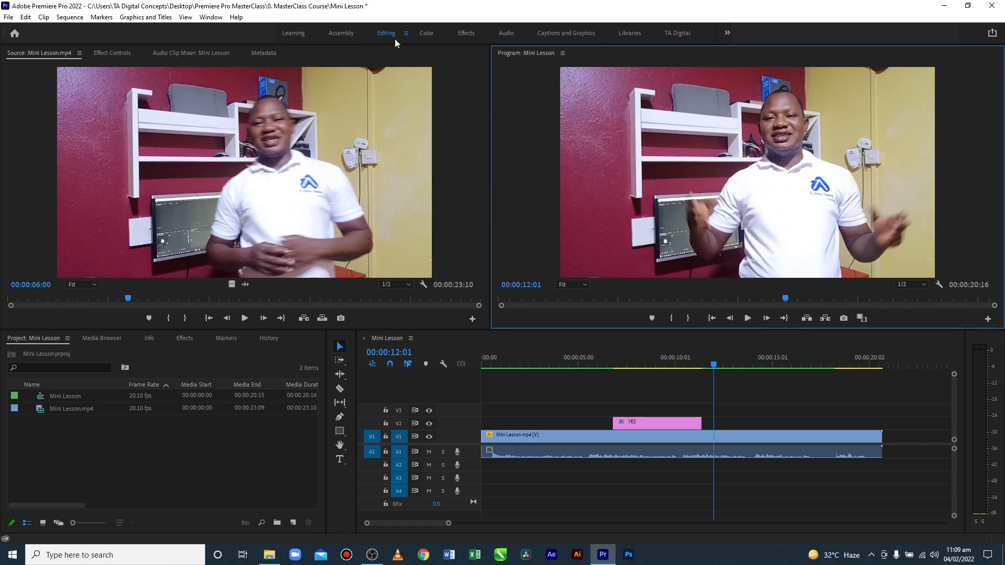
# Switch back and forth between the TA Digital and Editing workspaces to compare their layouts, ending in Editing
pyautogui.click(683, 33)
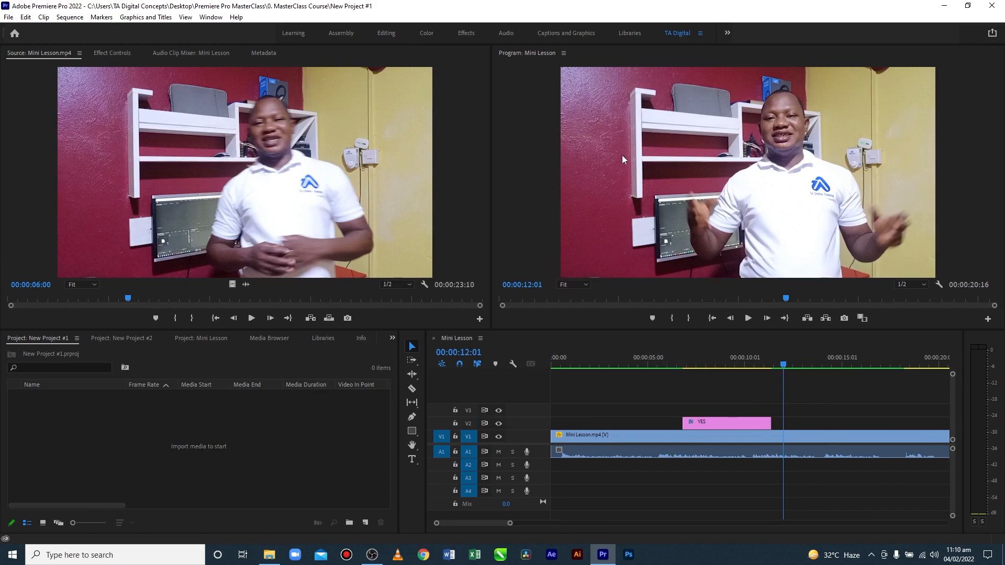
pyautogui.click(385, 34)
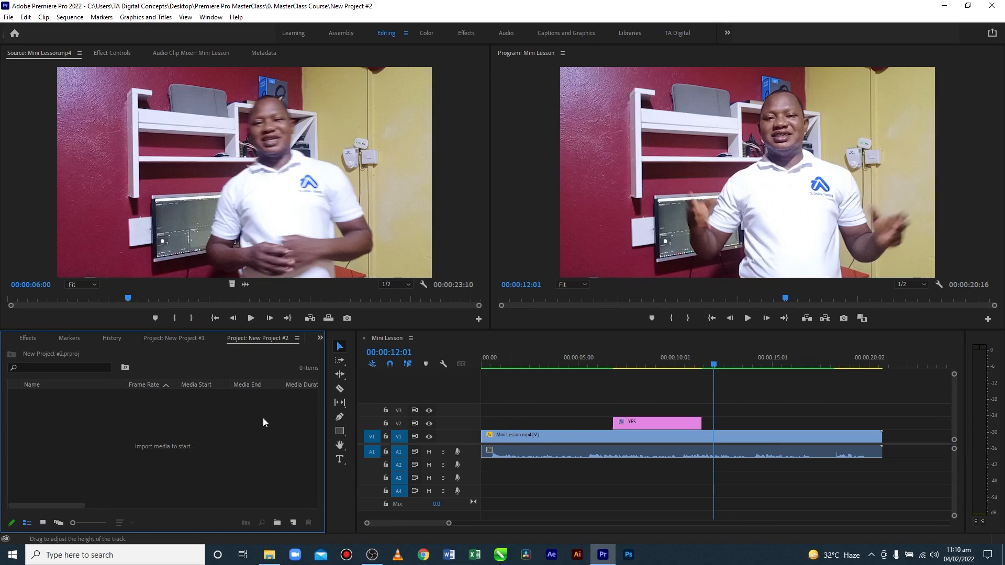
pyautogui.click(686, 35)
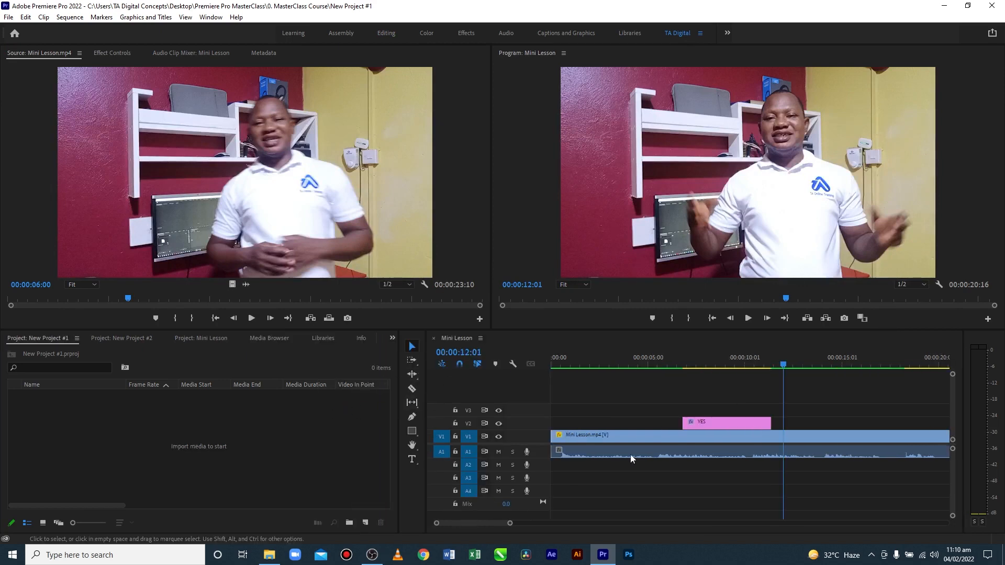
pyautogui.click(388, 33)
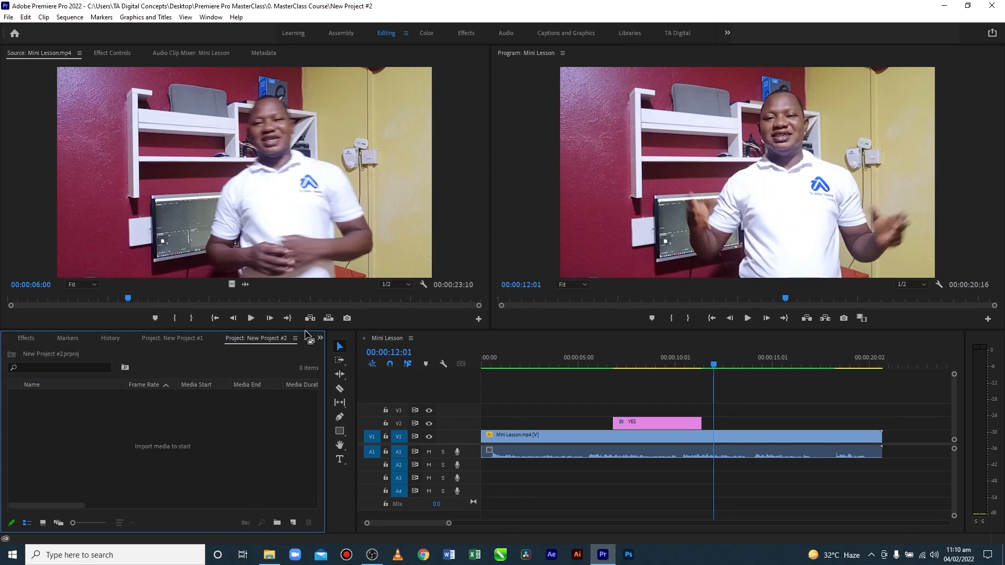
# Show the dialog for saving the current layout as a new workspace and close it without saving
pyautogui.click(211, 17)
pyautogui.moveTo(233, 30)
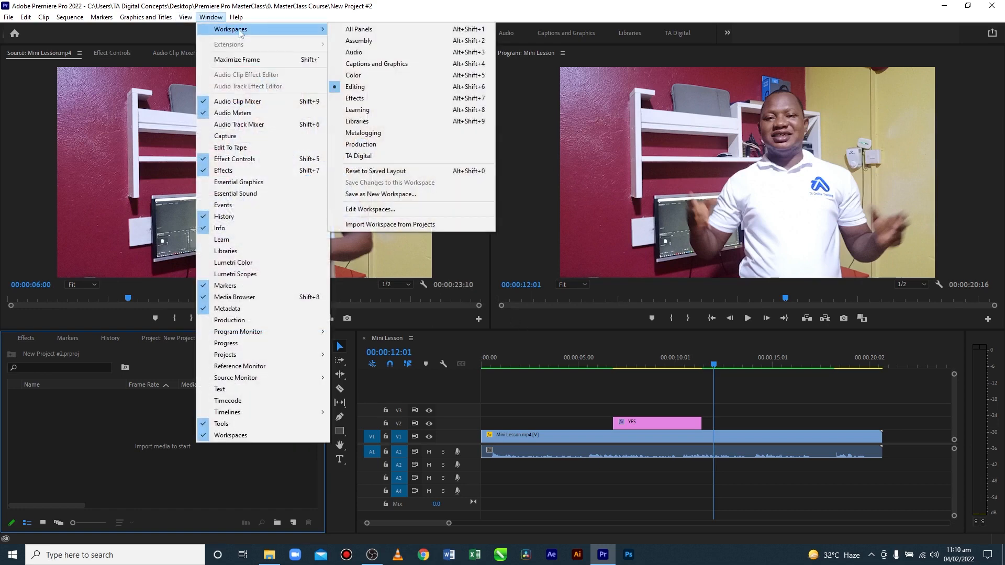
pyautogui.click(370, 194)
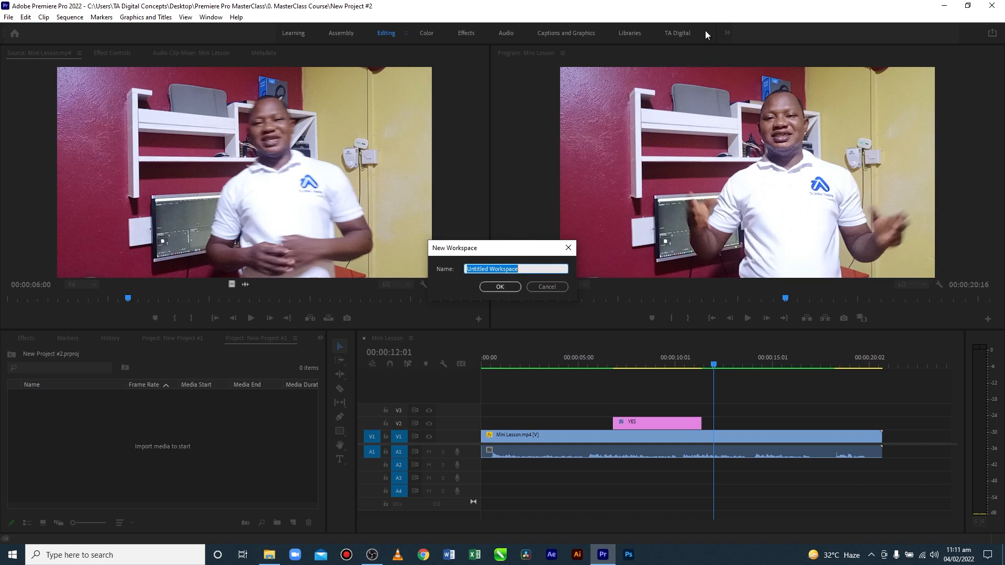
pyautogui.click(557, 286)
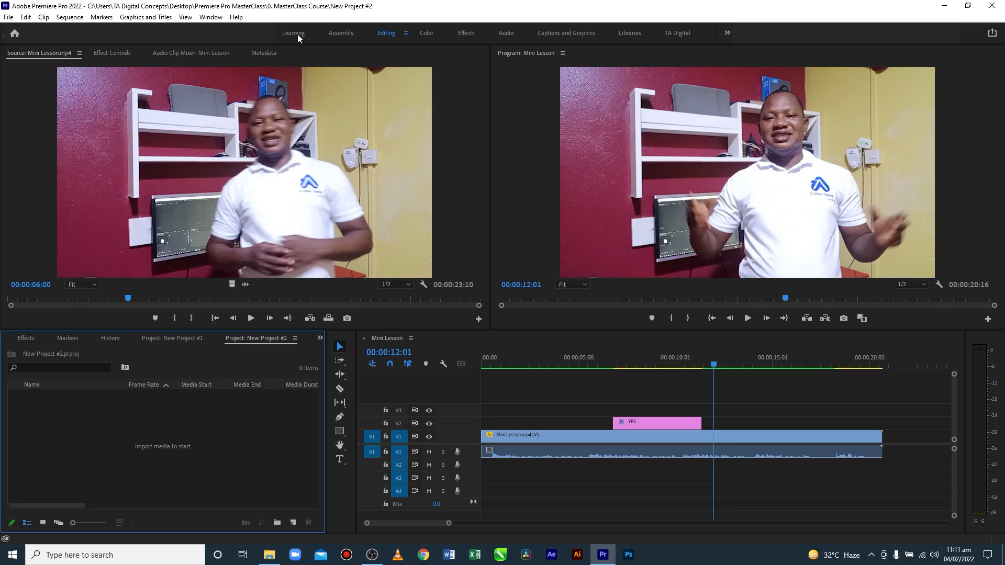
# View the Assembly workspace with the Mini Lesson project items, and switch to the Color workspace
pyautogui.click(341, 33)
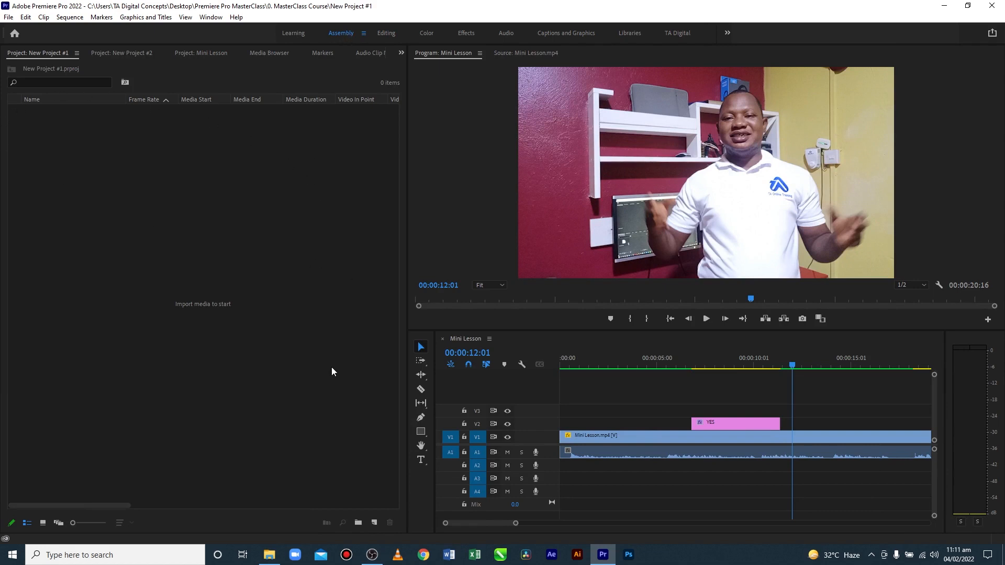
pyautogui.click(216, 53)
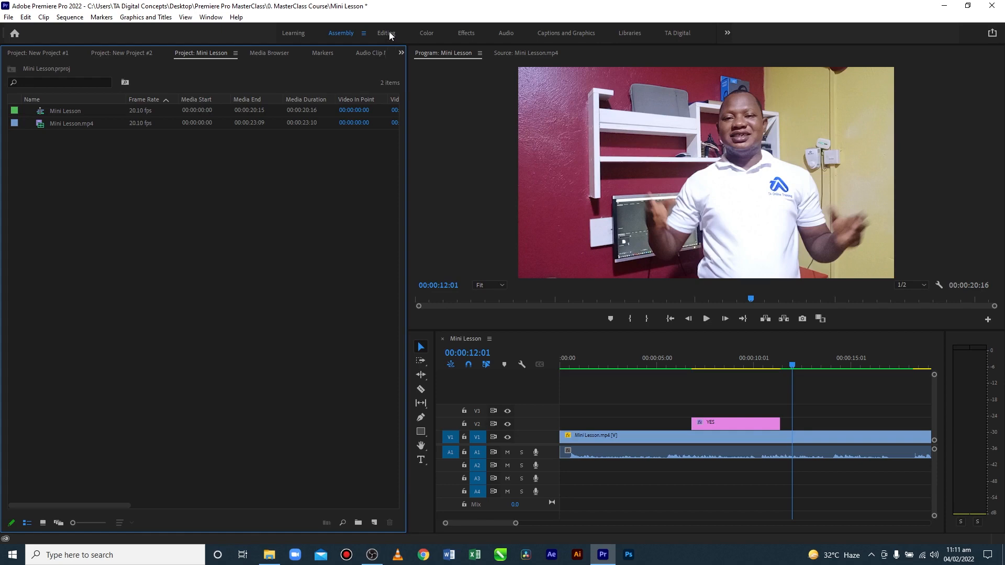
pyautogui.click(428, 32)
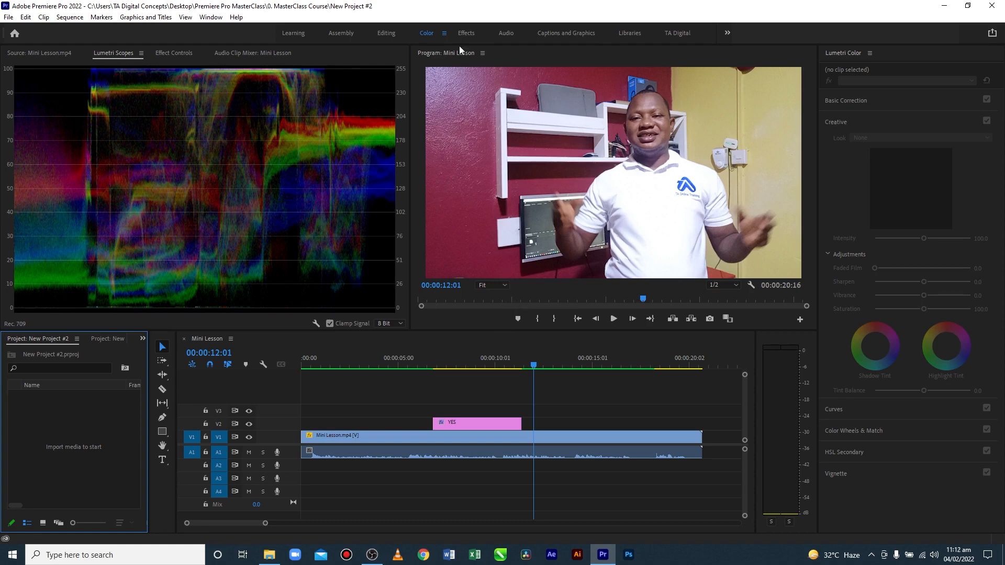
# Compare the Effects workspace with the Effects panel in the Editing workspace, and return to the Effects workspace
pyautogui.click(470, 32)
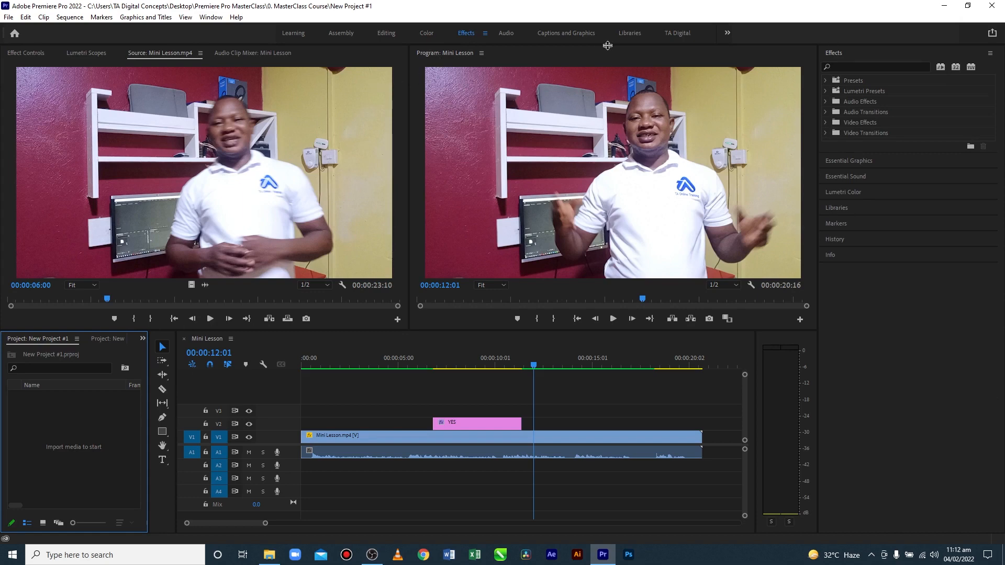
pyautogui.click(386, 34)
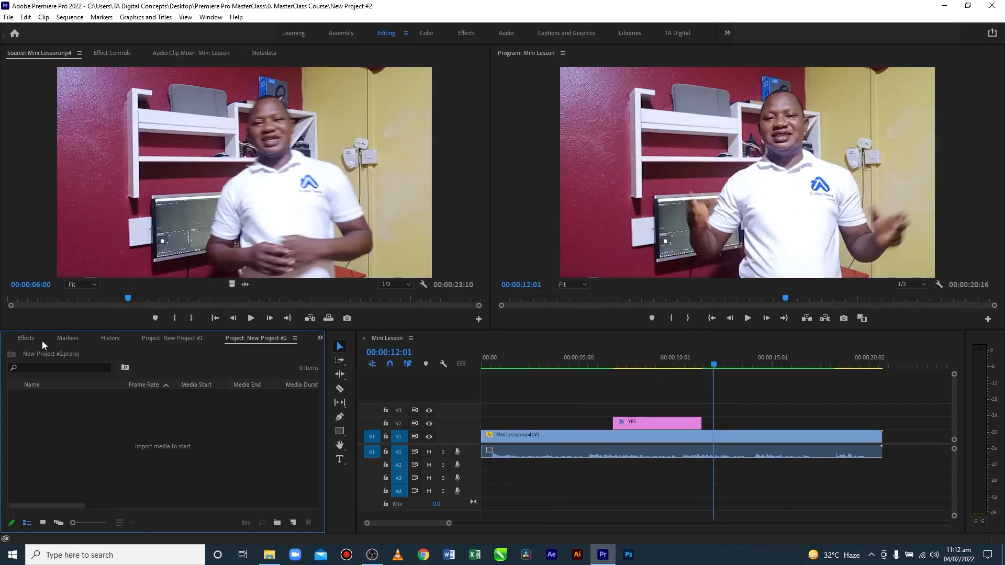
pyautogui.click(24, 338)
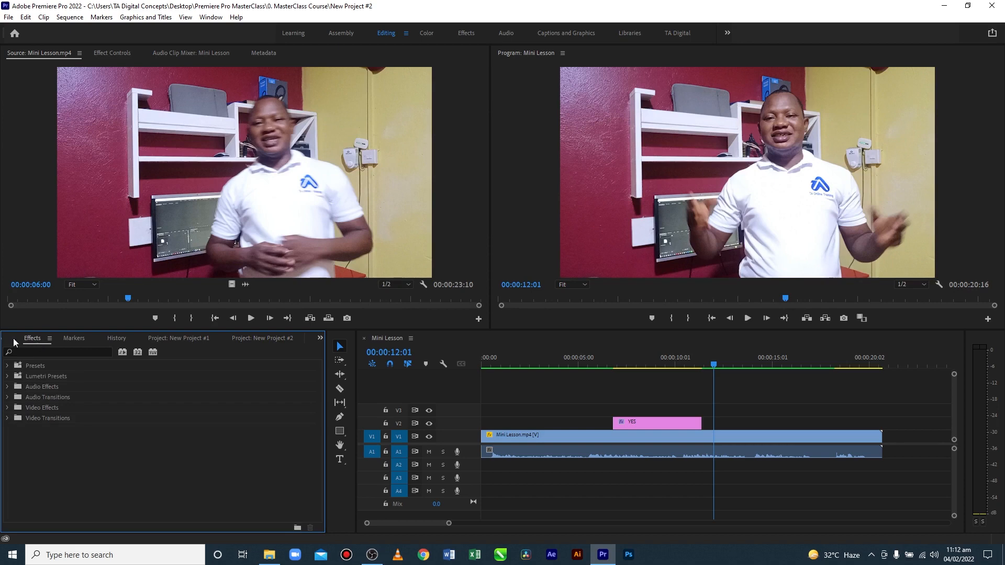
pyautogui.click(466, 33)
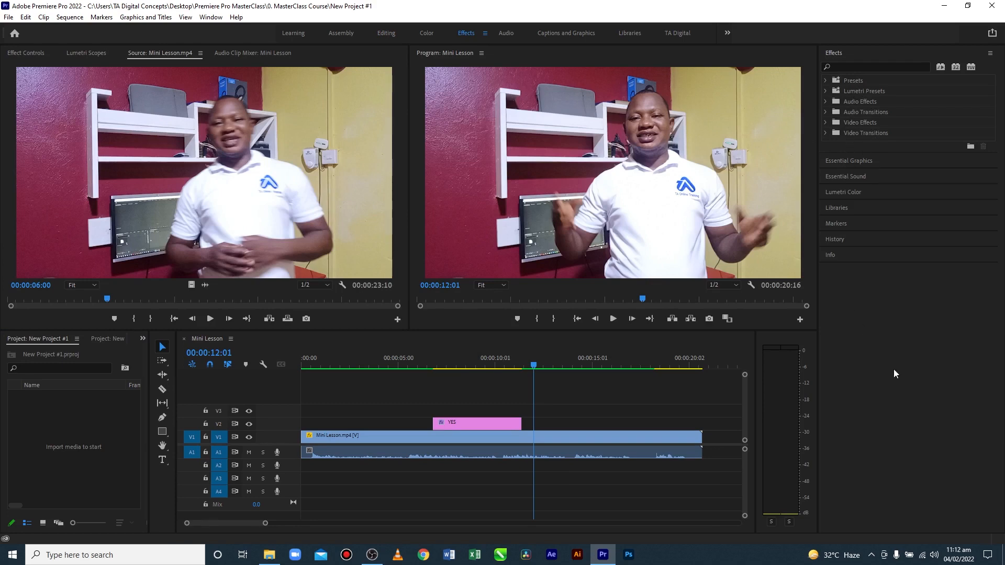
# Browse the grouped panels in the Effects workspace, showing the Mini Lesson project and the Media Browser
pyautogui.click(859, 347)
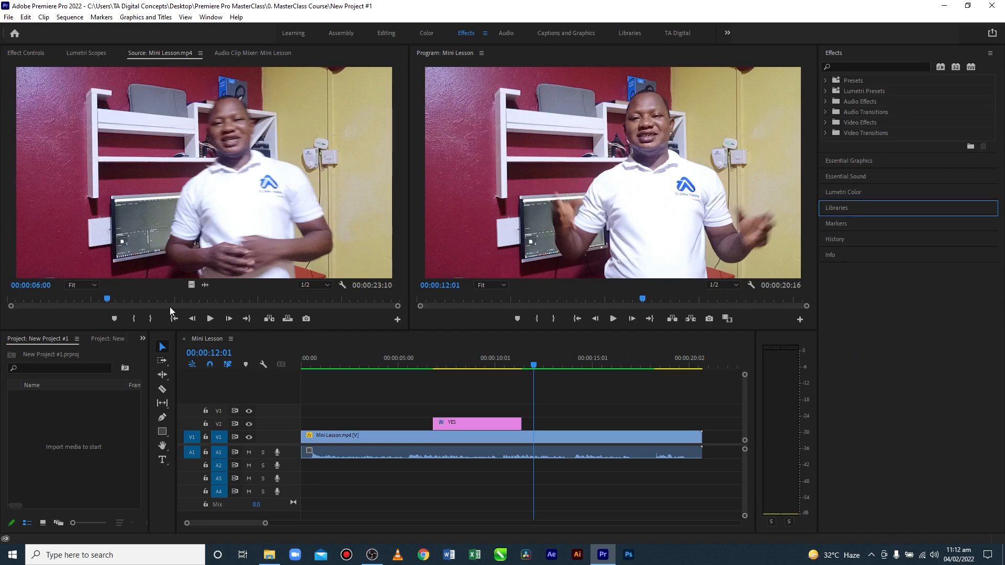
pyautogui.click(143, 339)
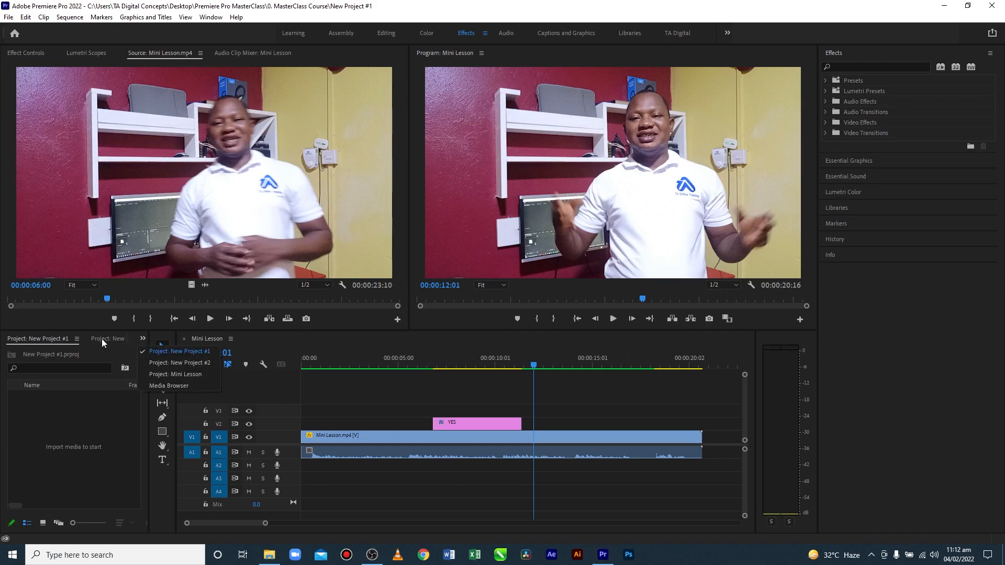
pyautogui.click(102, 338)
pyautogui.click(121, 340)
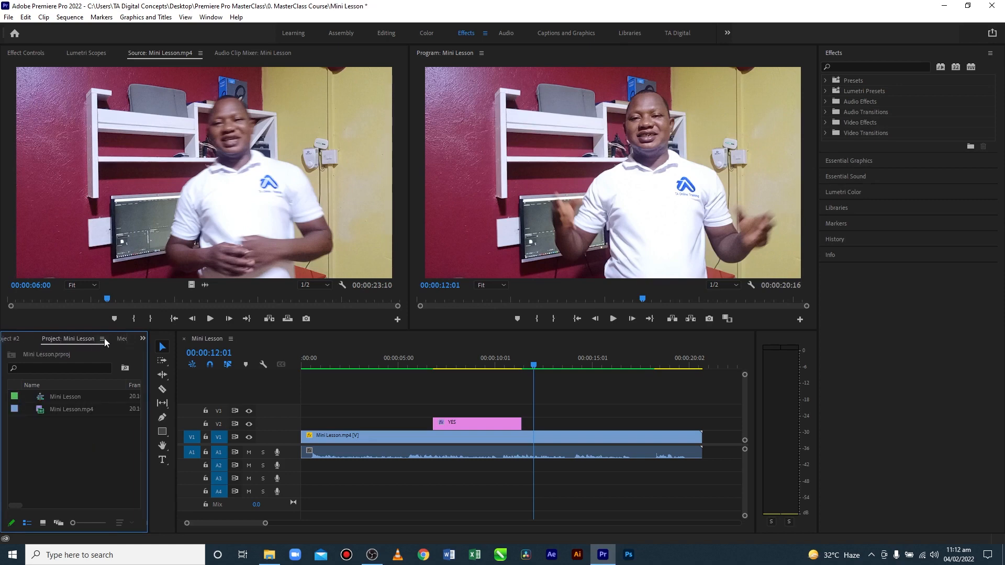
pyautogui.click(121, 340)
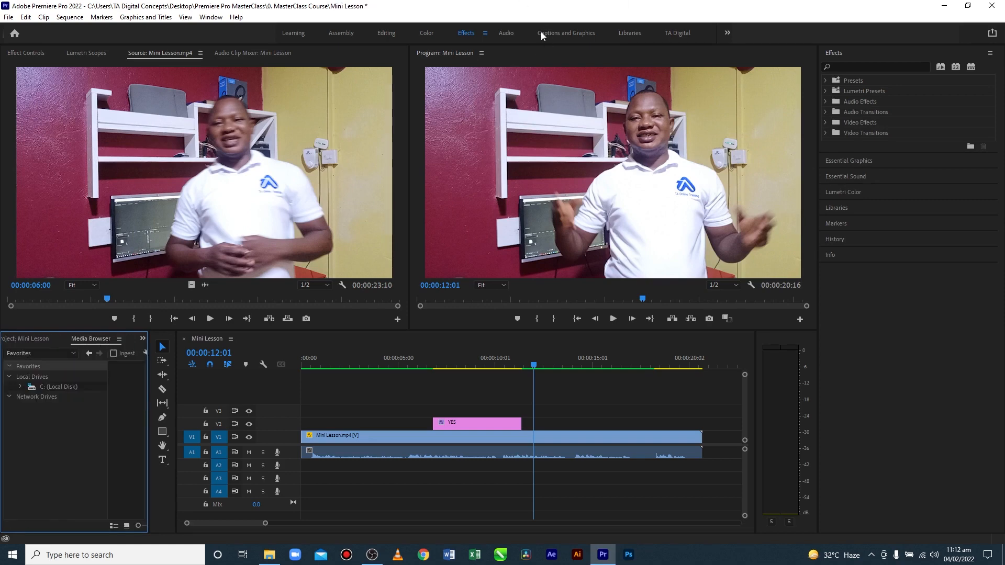
# View the Audio workspace, switch to Captions and Graphics, and browse the Essential Graphics templates
pyautogui.click(506, 33)
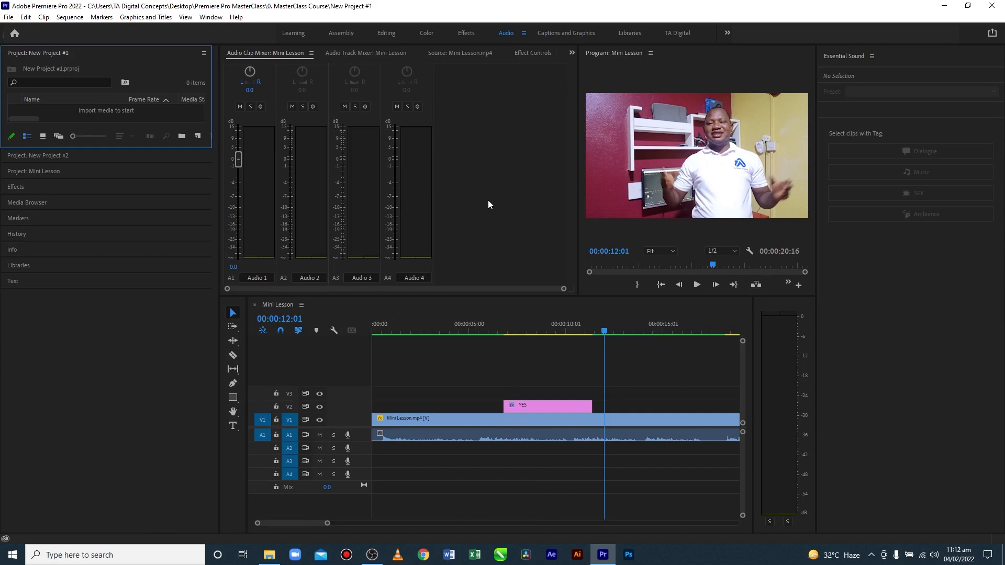
pyautogui.click(571, 34)
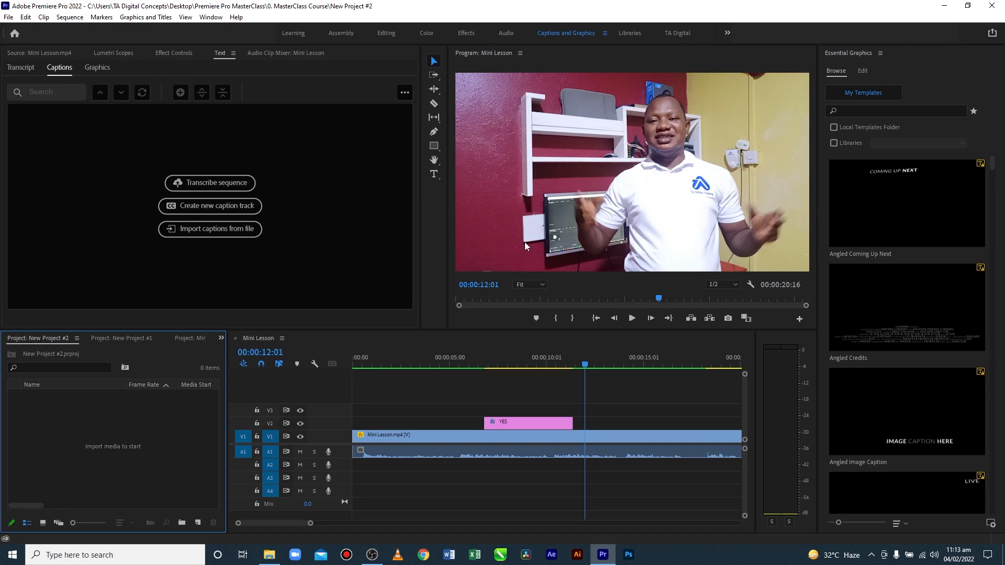
pyautogui.scroll(-5, 940, 224)
pyautogui.scroll(-5, 938, 225)
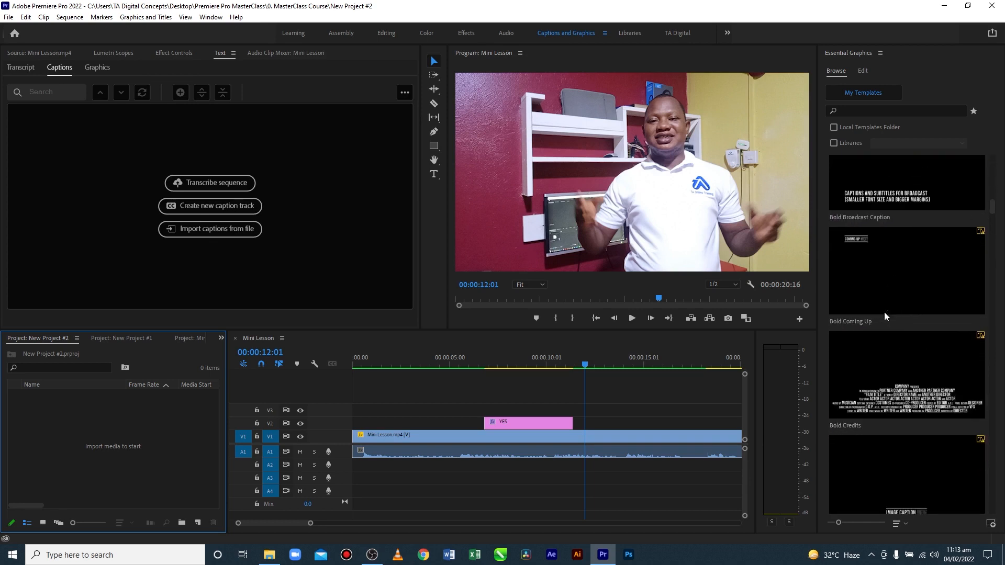
pyautogui.scroll(-5, 886, 330)
pyautogui.scroll(-5, 888, 330)
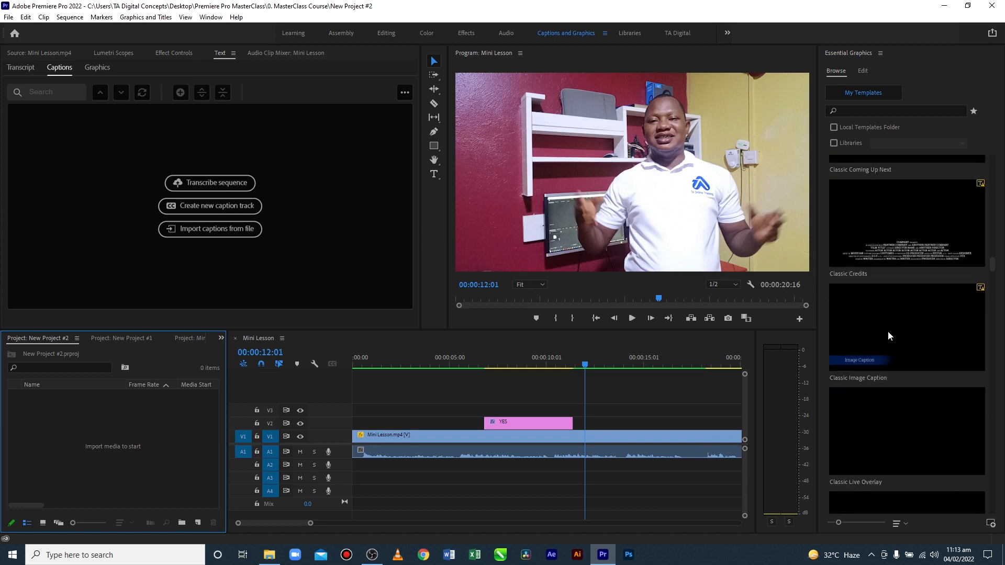
pyautogui.scroll(-10, 888, 330)
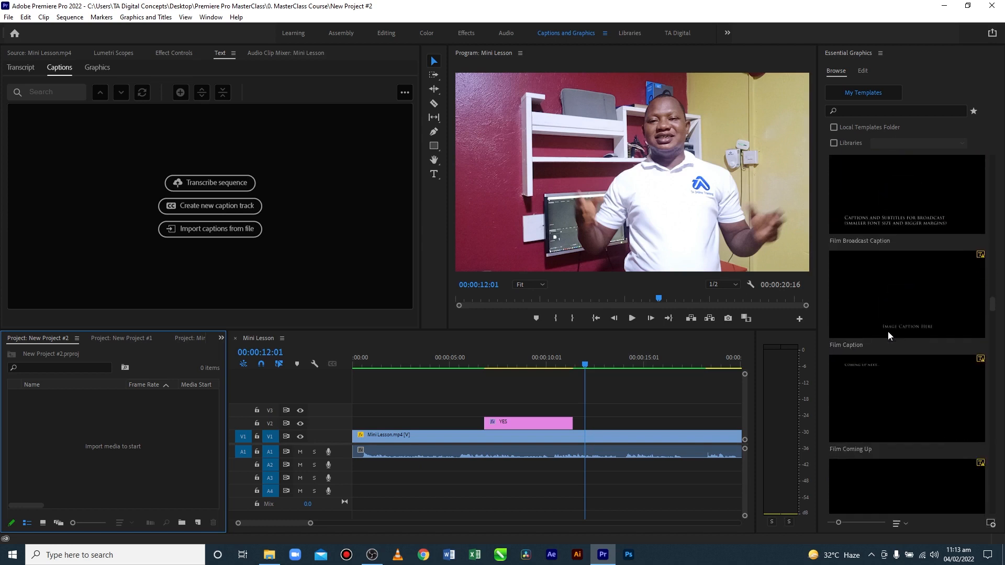
# Look through more of the Essential Graphics templates, and view the Libraries and TA Digital workspaces
pyautogui.scroll(10, 888, 331)
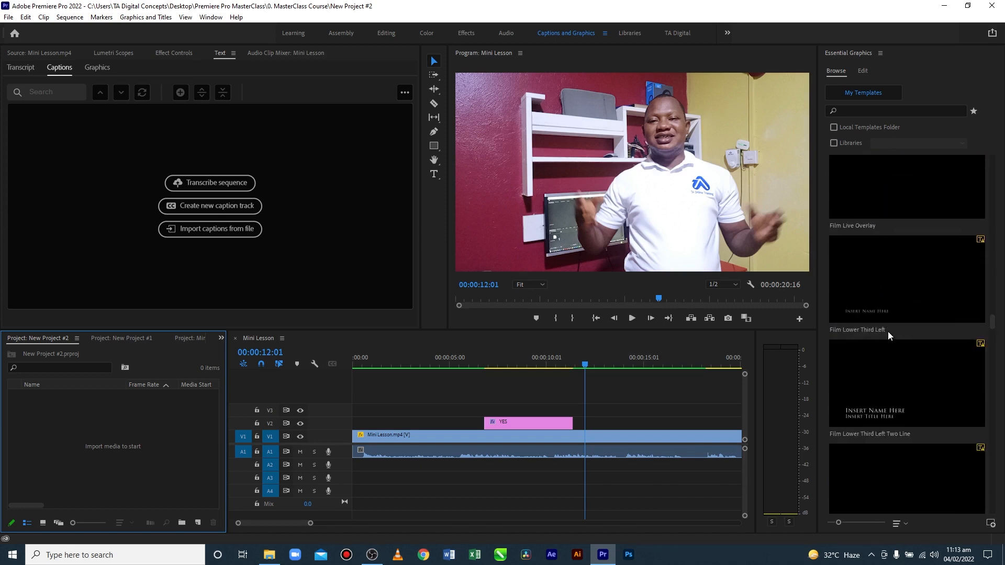
pyautogui.scroll(5, 888, 331)
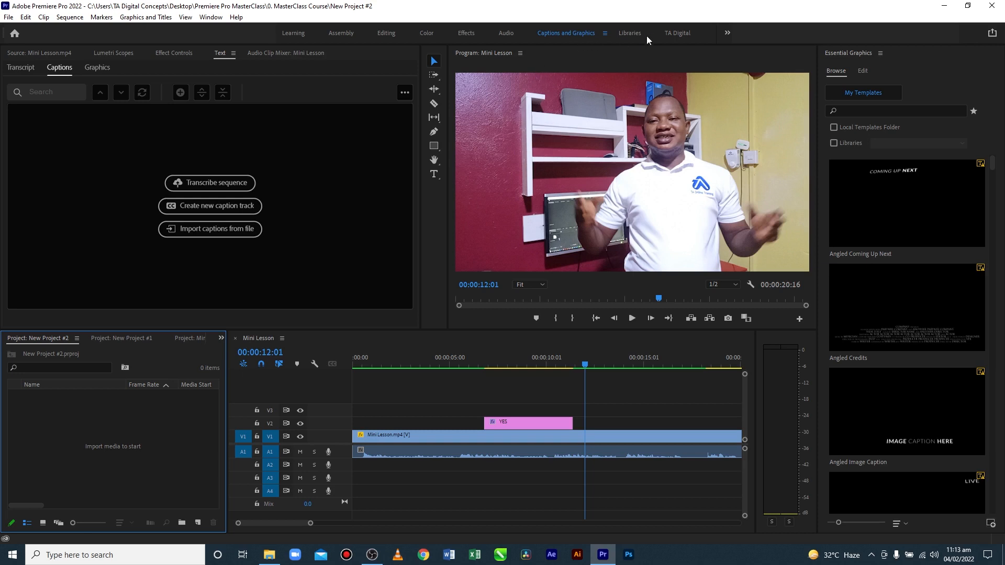
pyautogui.click(628, 33)
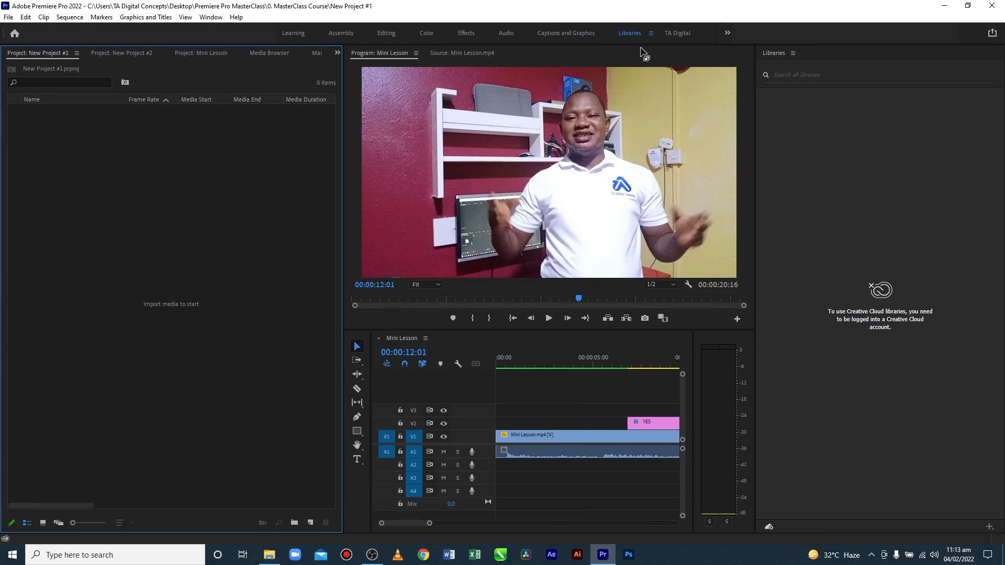
pyautogui.click(677, 33)
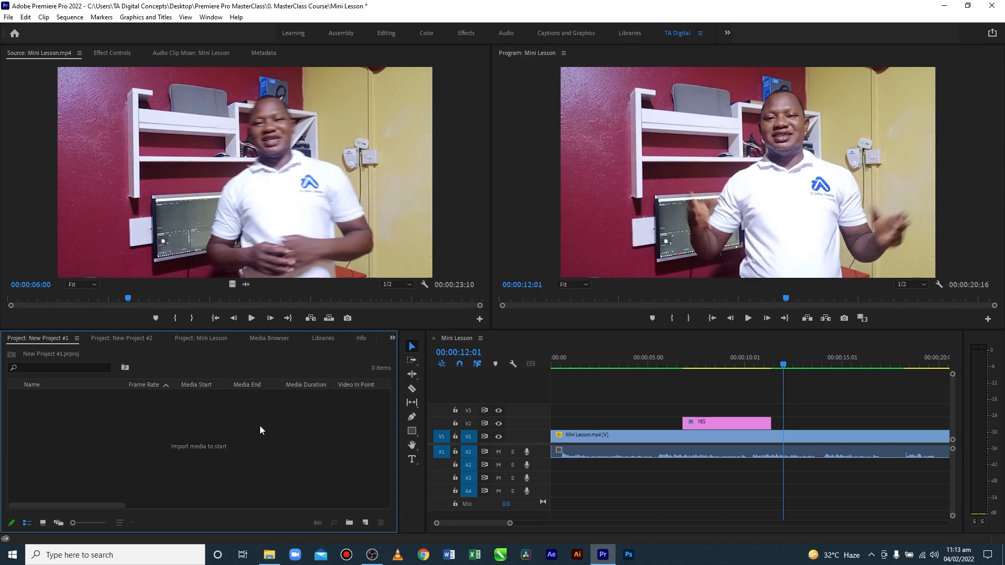
# Return to the Editing workspace and show the Track Select tool variants
pyautogui.click(386, 31)
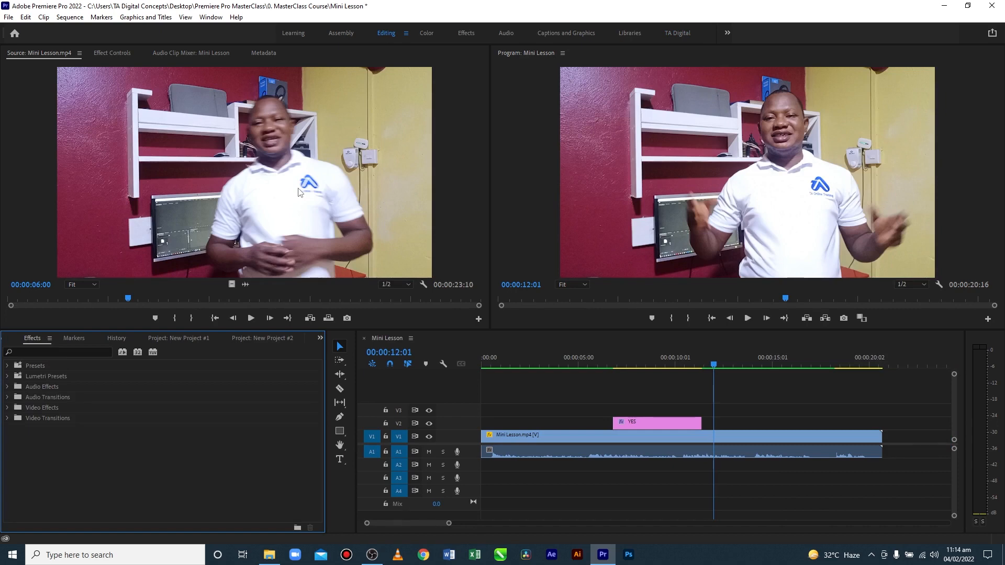
pyautogui.click(345, 365)
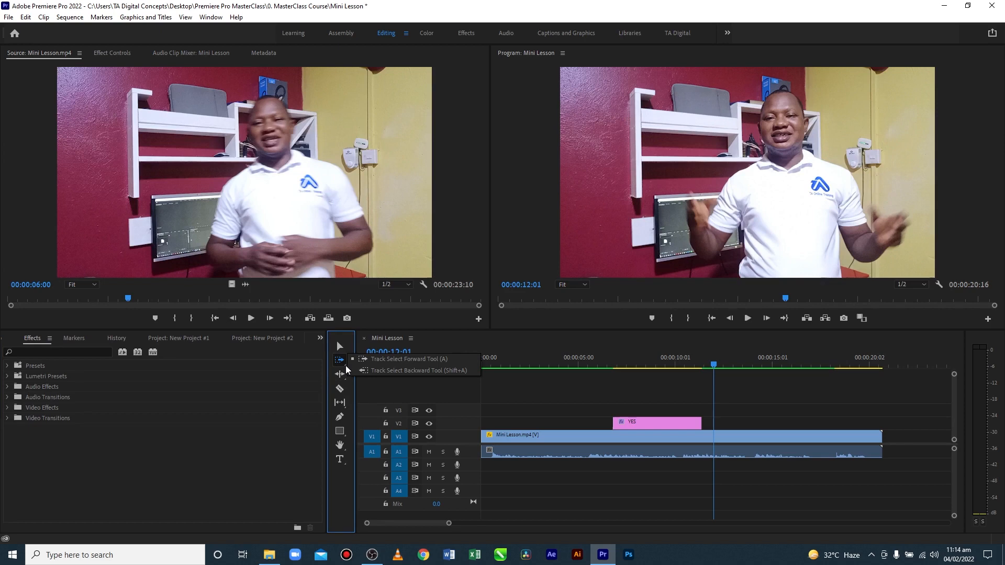